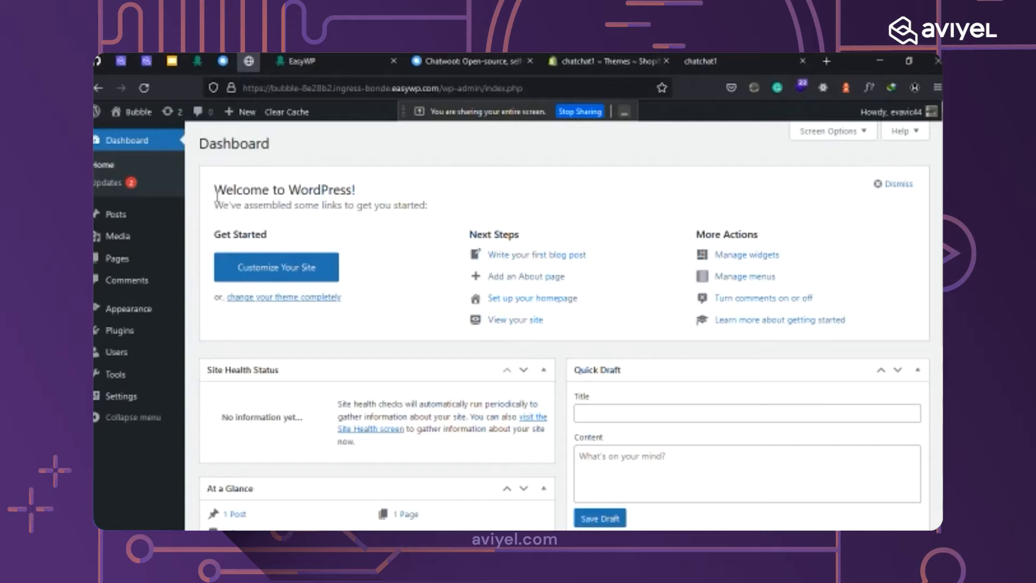
View the live Bubble site from WordPress and scroll through its page.
left_click_drag(216, 196, 357, 191)
left_click(357, 200)
left_click(471, 321)
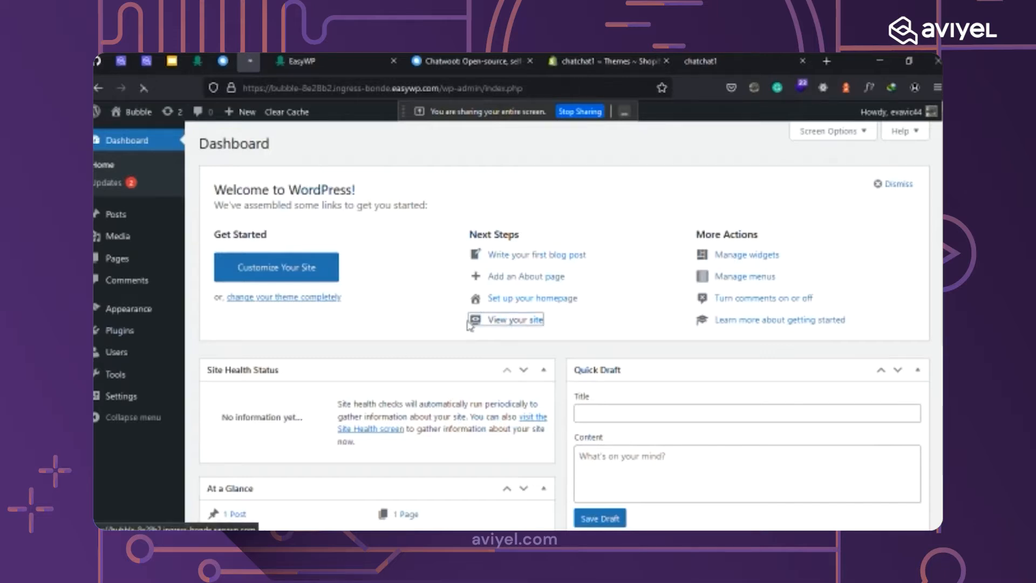
scroll(640, 284, "down", 2)
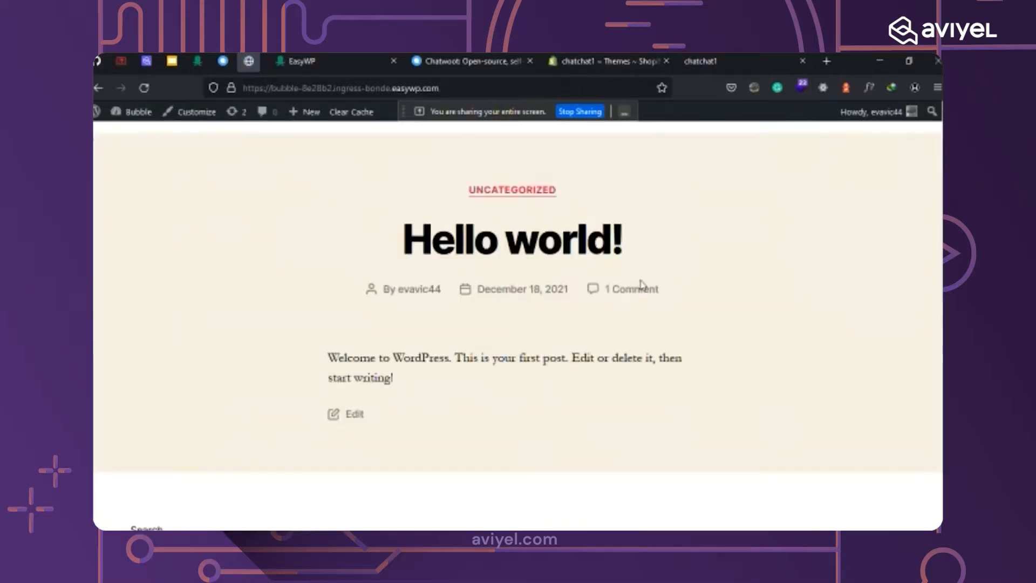
scroll(482, 349, "up", 2)
scroll(490, 359, "down", 10)
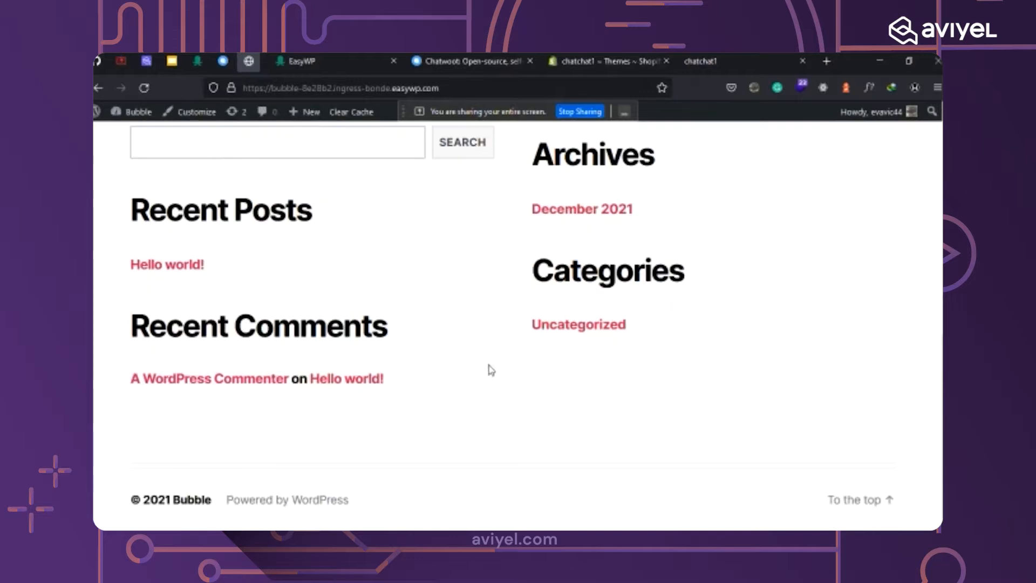
scroll(490, 358, "up", 8)
scroll(529, 393, "up", 3)
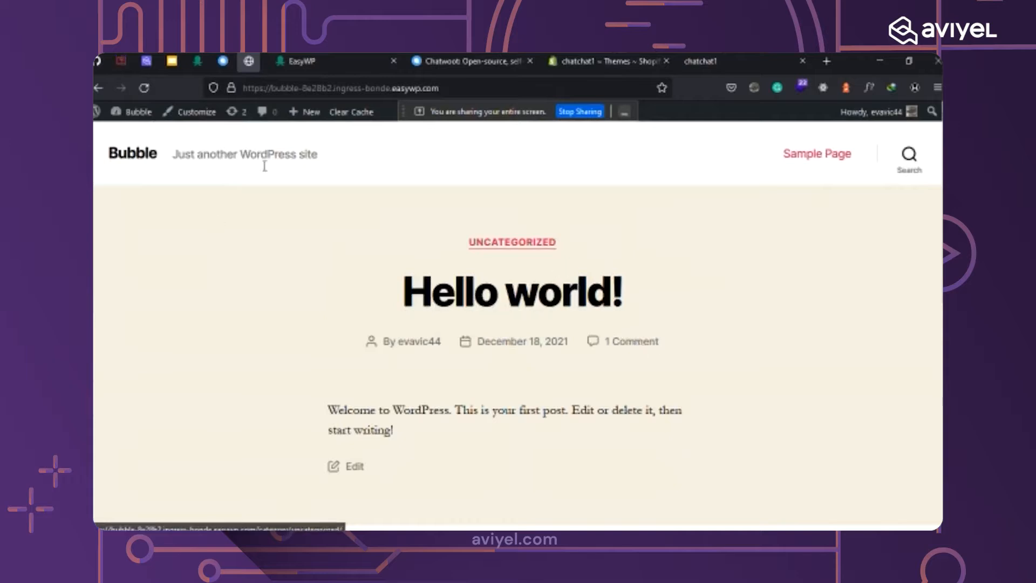
Return to the WordPress dashboard, then switch to the Chatwoot conversations tab.
mouse_move(320, 119)
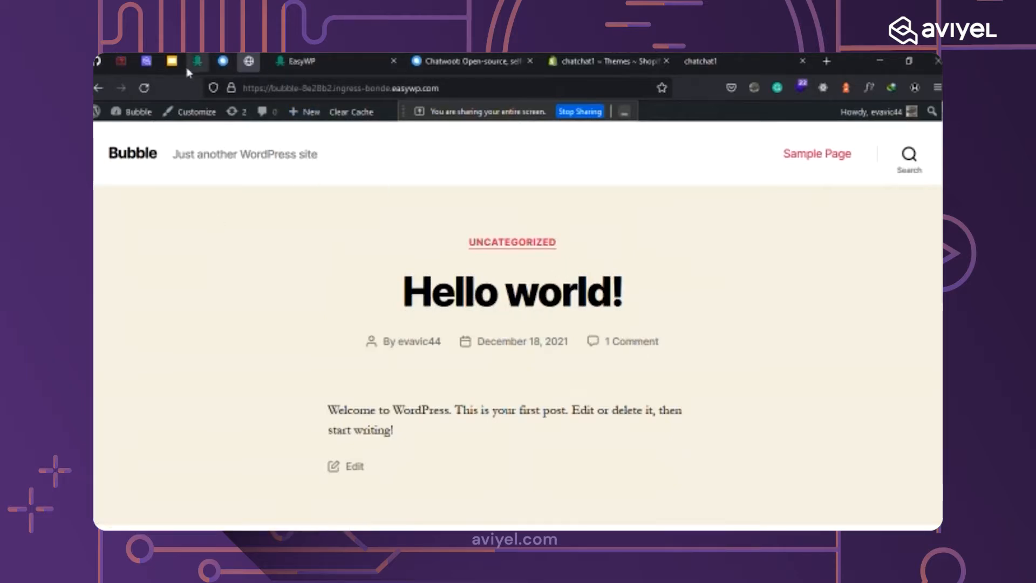
left_click(97, 88)
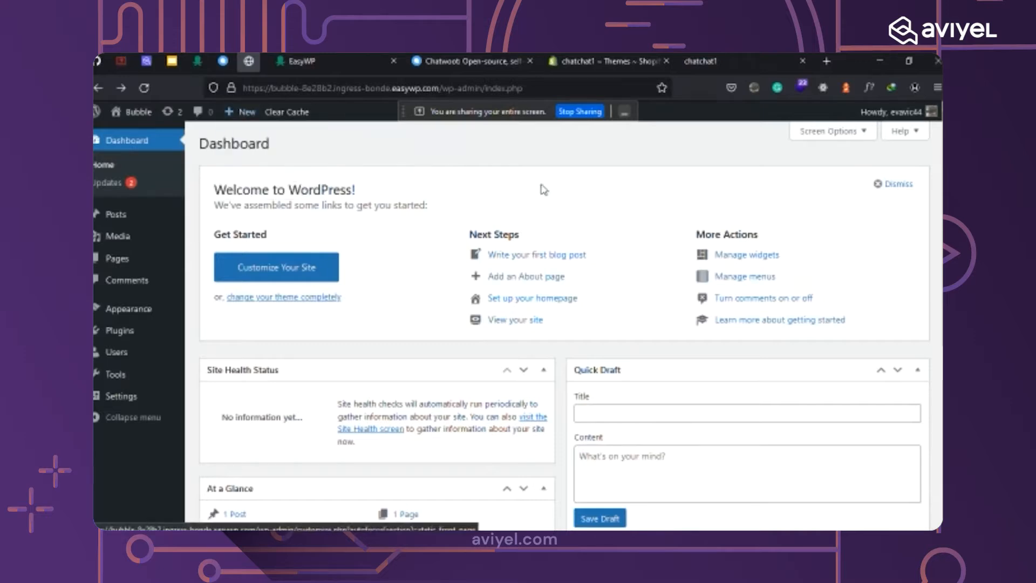
left_click(218, 59)
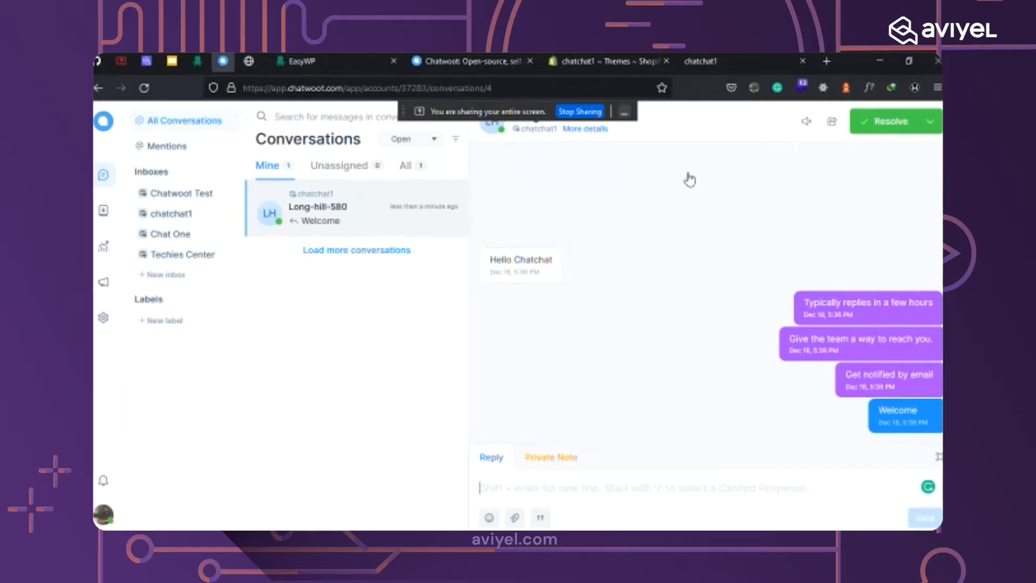
Add a new inbox from Settings > Inboxes and choose the Website channel.
left_click(103, 319)
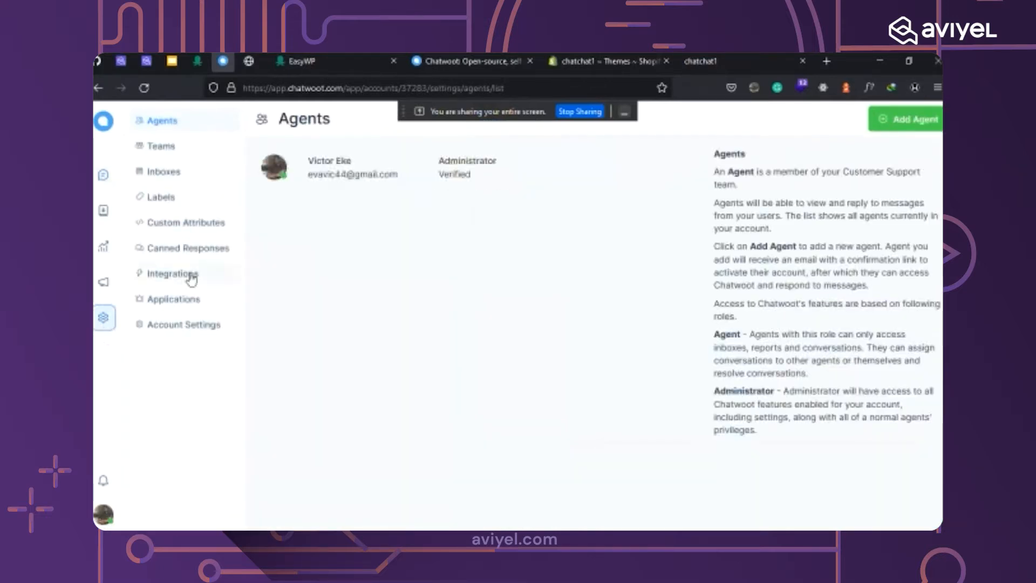
left_click(173, 174)
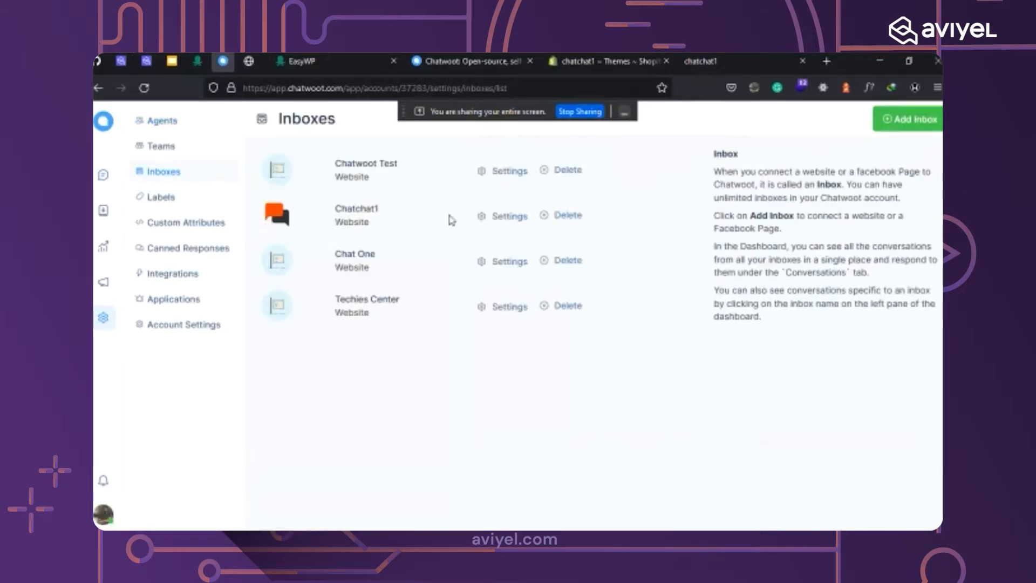
left_click(928, 124)
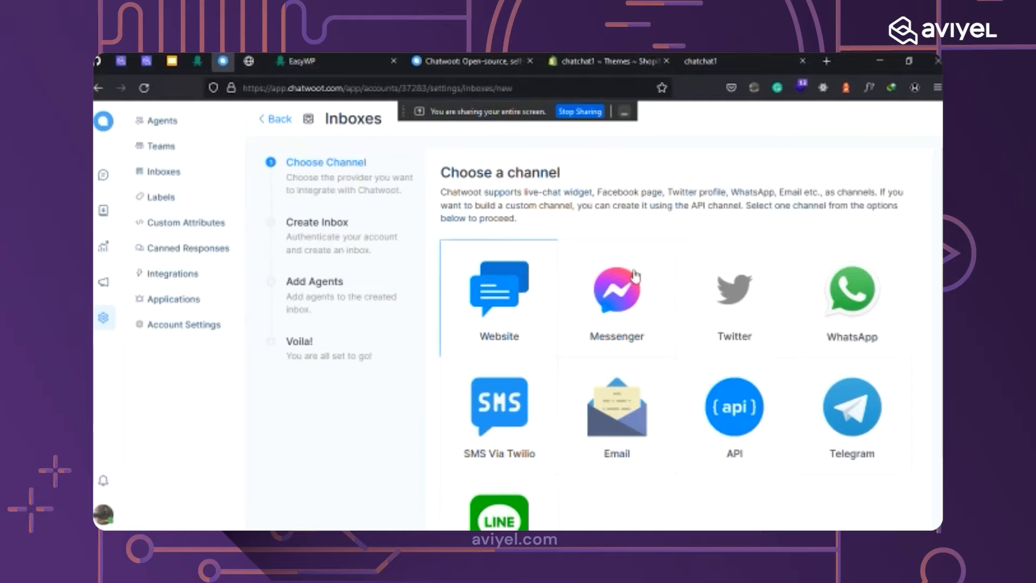
left_click(486, 345)
left_click(452, 230)
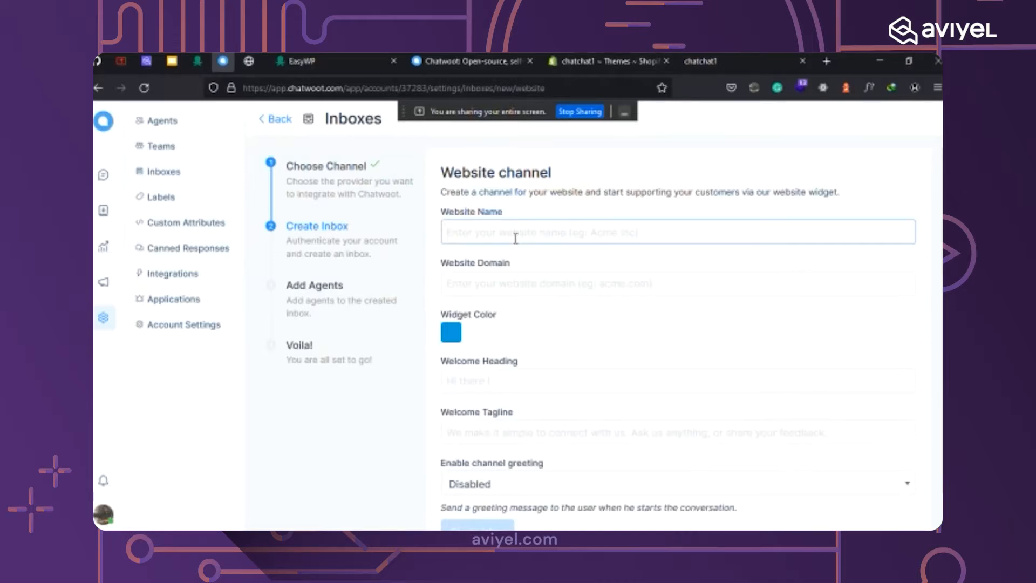
Name the website inbox 'Bubble' and paste bubble-8e28b2.ingress-bonde.easywp.com as its domain.
type("B")
type("ubble")
key("BackSpace")
key("BackSpace")
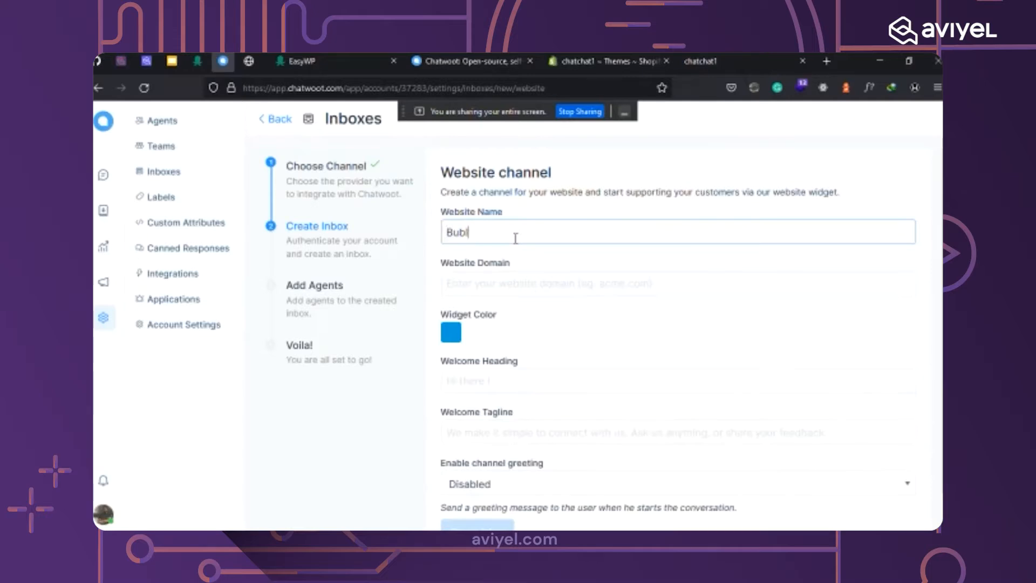
type("le")
left_click(498, 282)
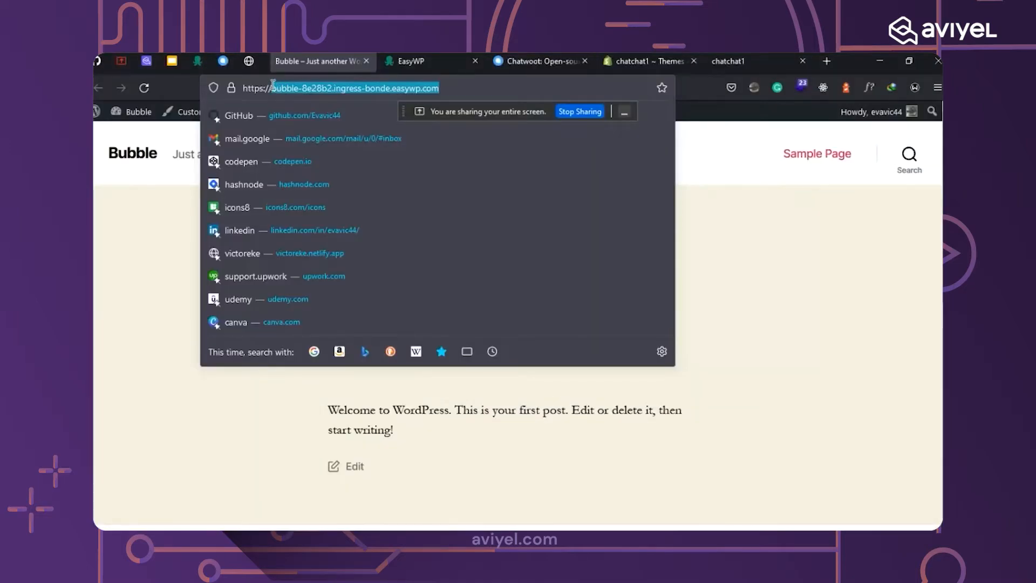
left_click(223, 61)
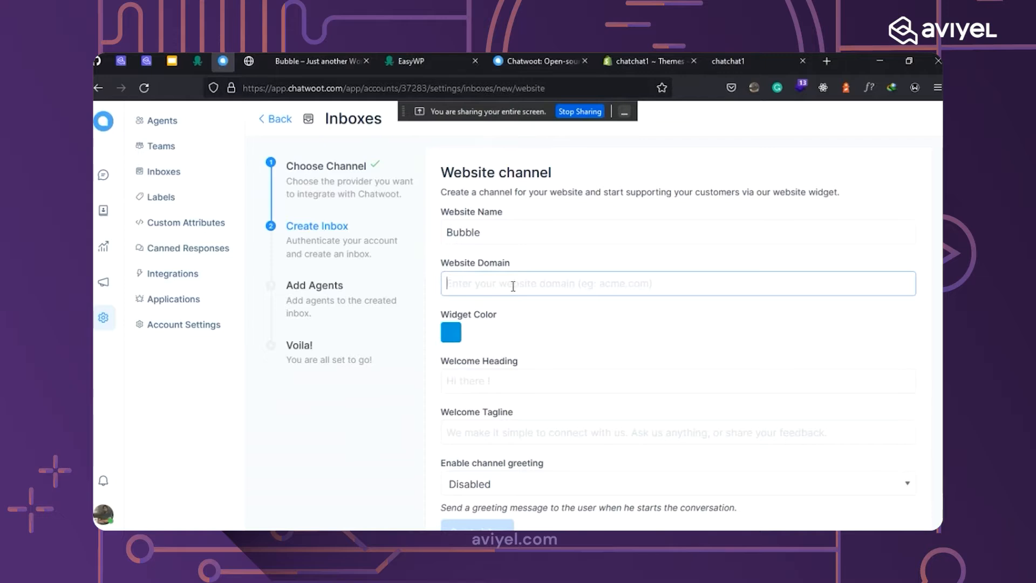
type("bubble-8e28b2.ingress-bonde.easywp.com")
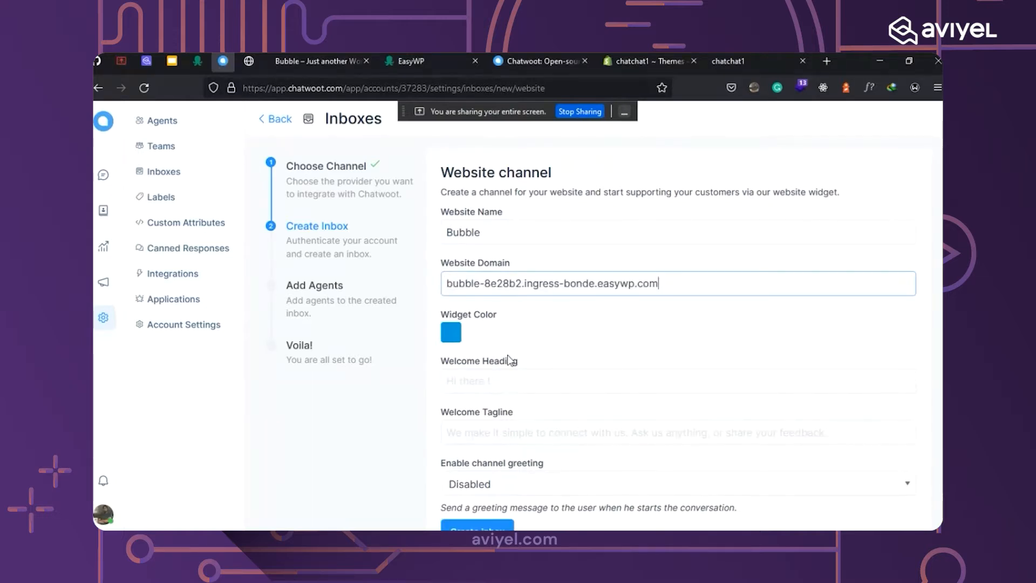
scroll(510, 361, "down", 1)
left_click(456, 300)
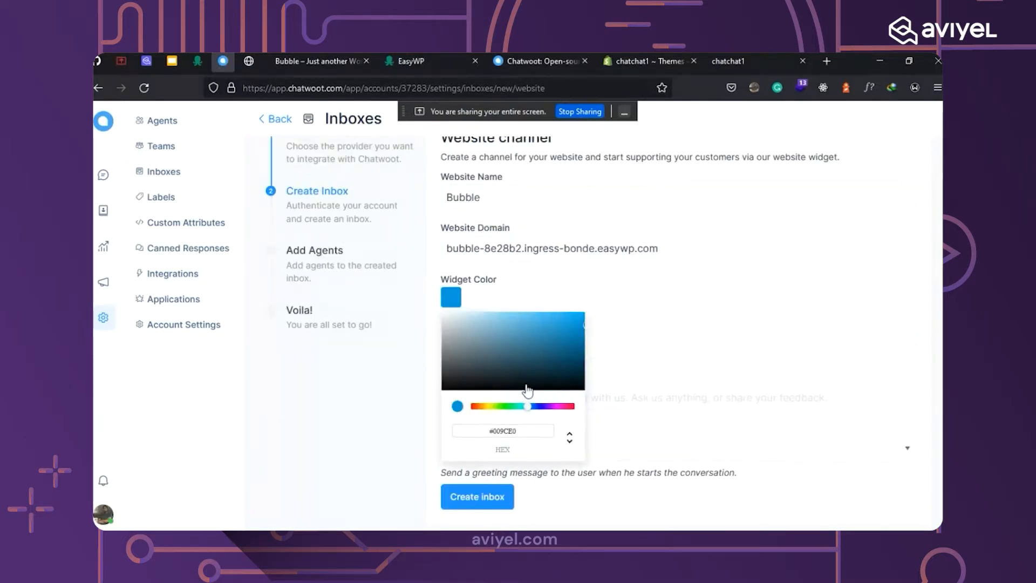
Adjust the widget colour in the picker from blue to muted purple #534377.
left_click_drag(537, 407, 545, 408)
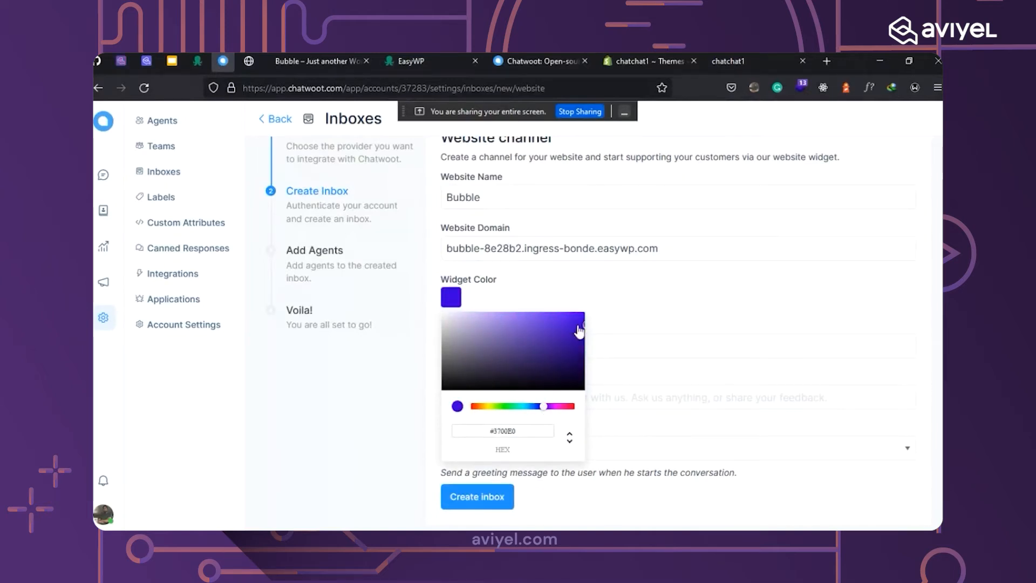
left_click_drag(578, 324, 546, 350)
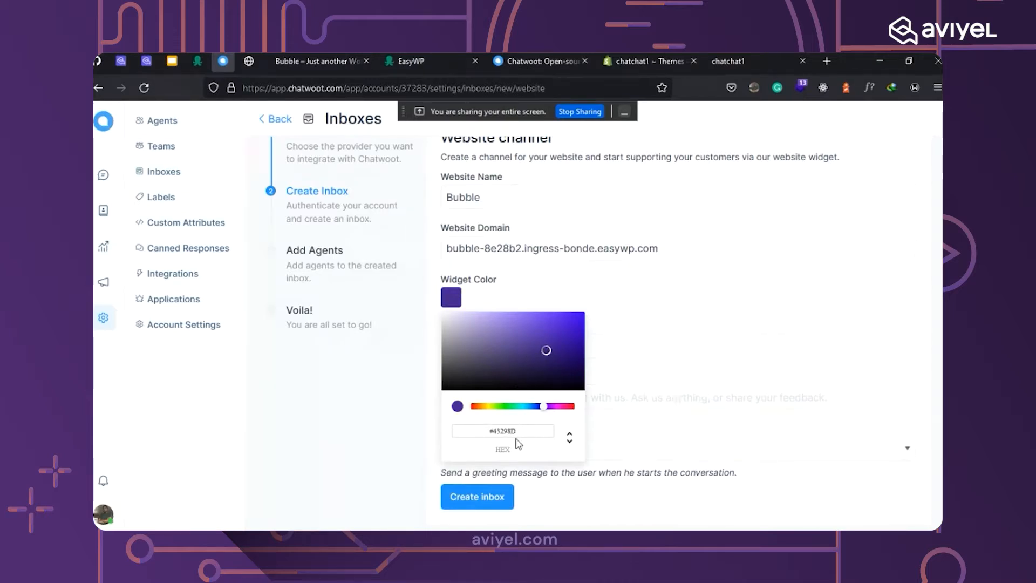
left_click(569, 433)
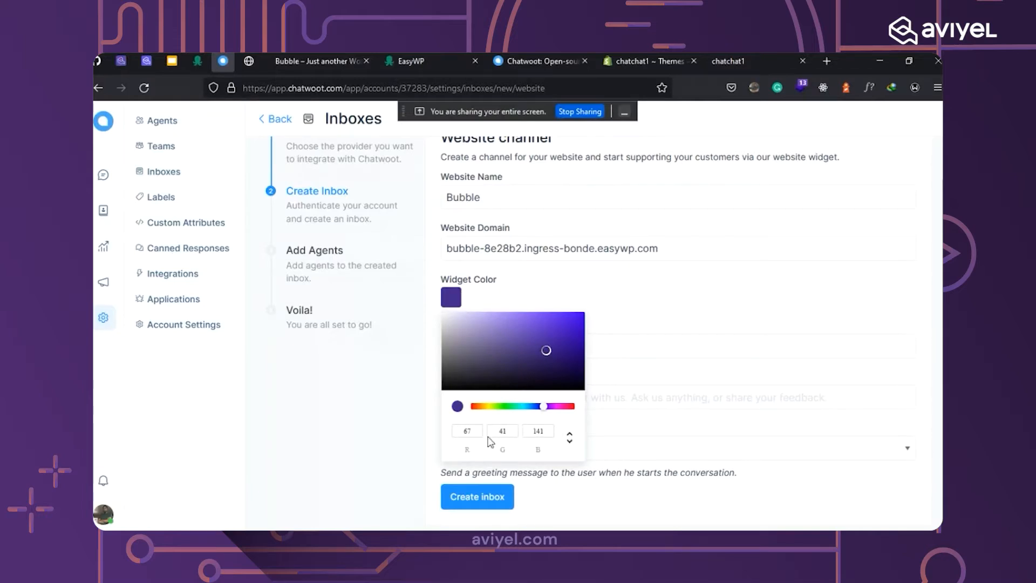
left_click(570, 438)
left_click(569, 438)
left_click_drag(546, 352, 519, 360)
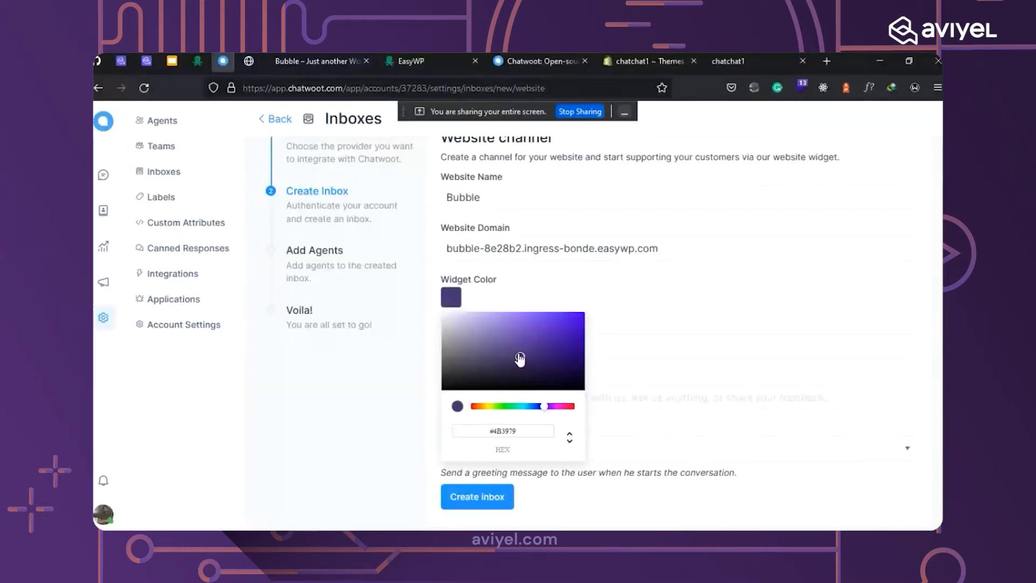
left_click_drag(518, 358, 507, 358)
Add heading 'Welcome to Bubble' and tagline 'Happy to have you here', then create the inbox.
left_click(633, 302)
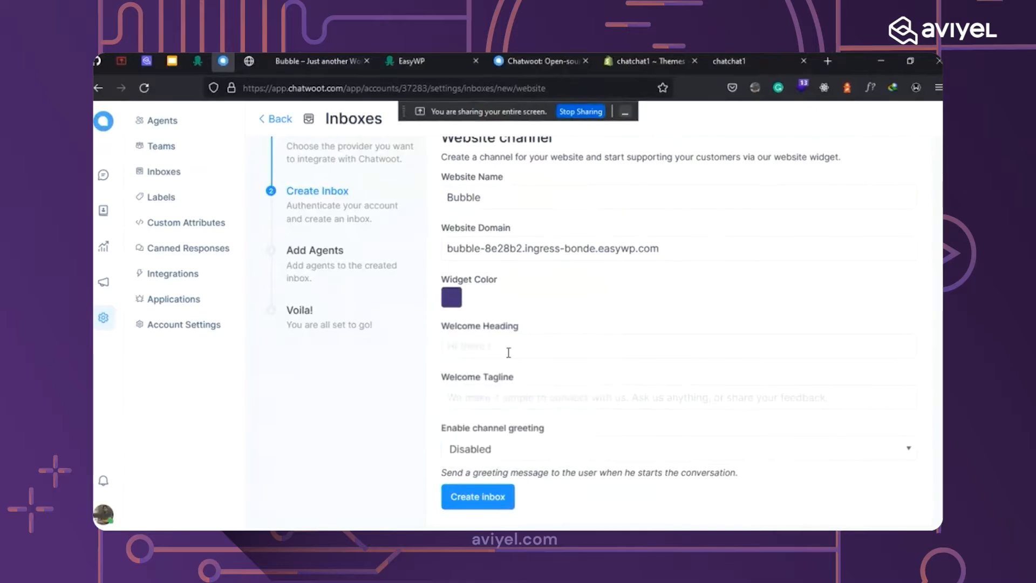
left_click(486, 335)
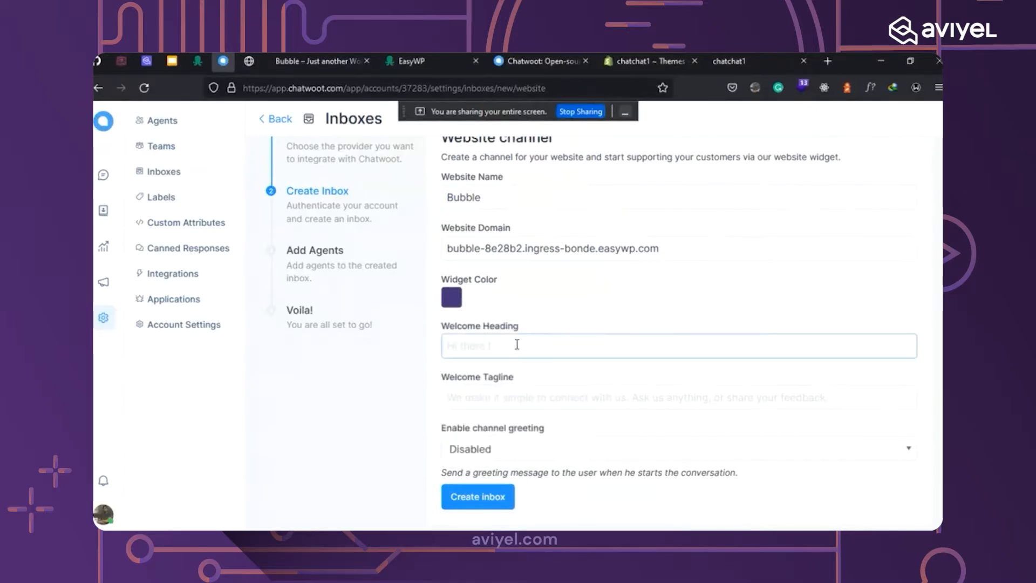
type("Welcome to Bubble")
left_click(480, 397)
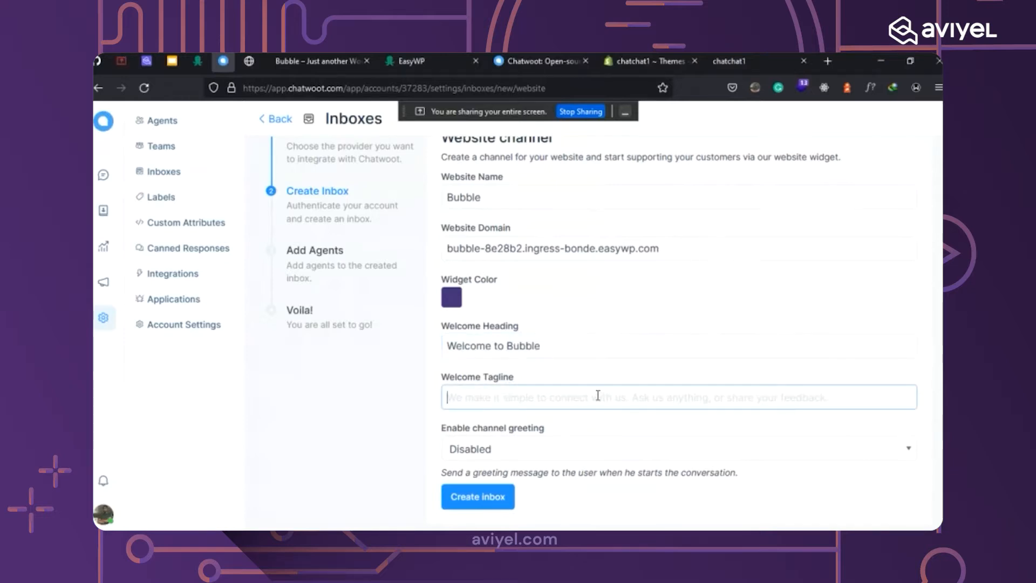
type("Happy to ")
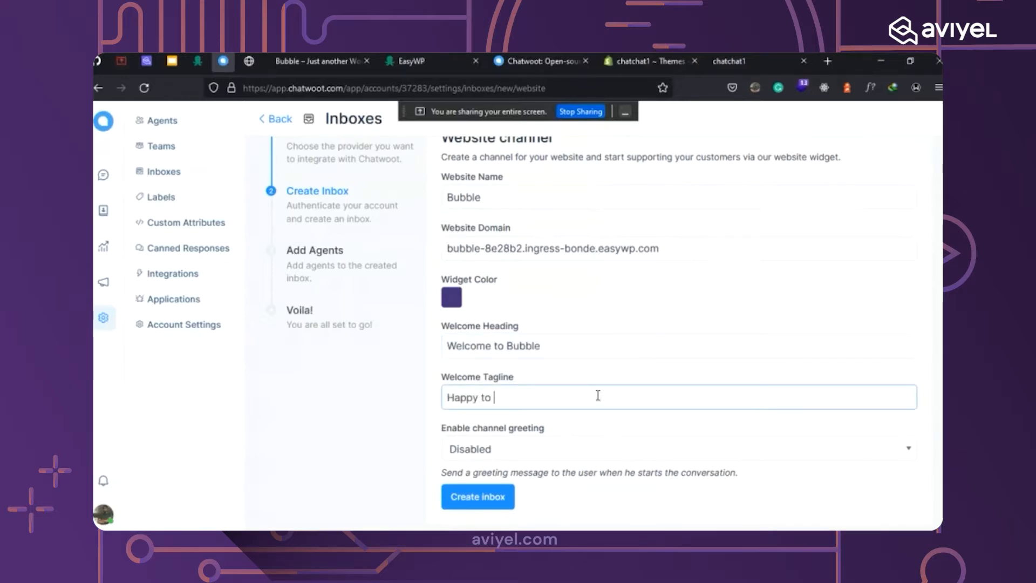
type("have yo")
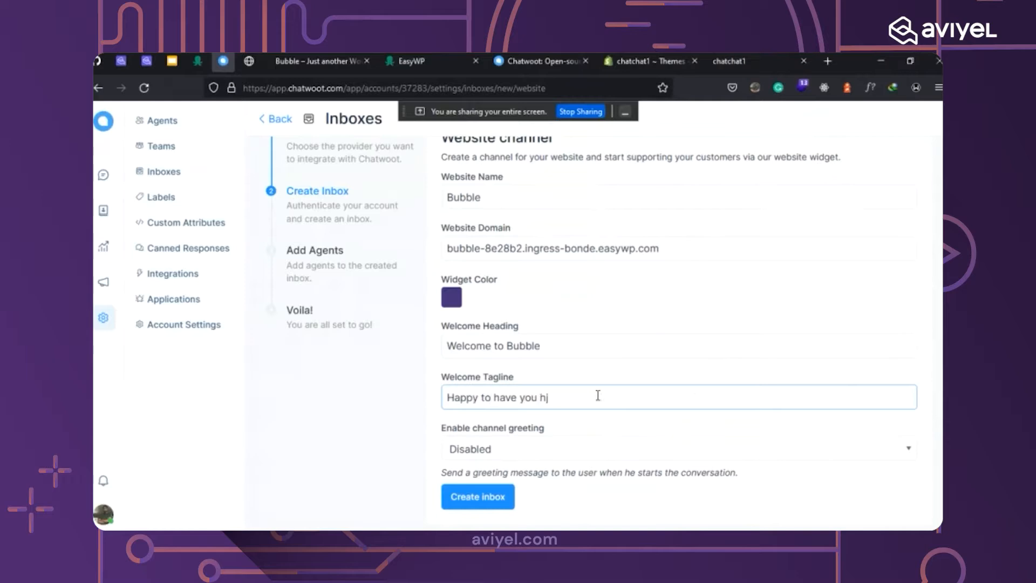
type("u hj")
key("BackSpace")
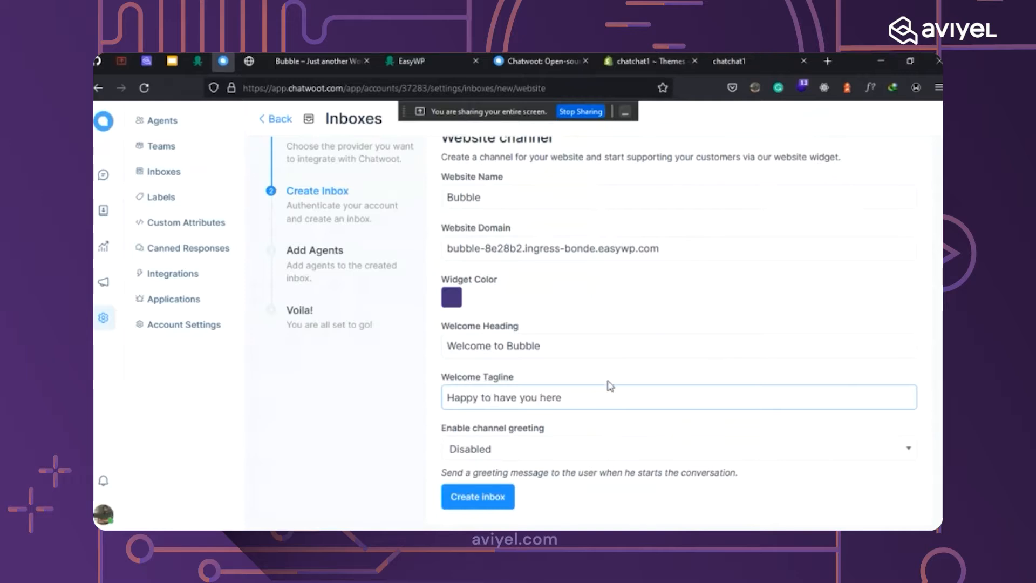
key("Return")
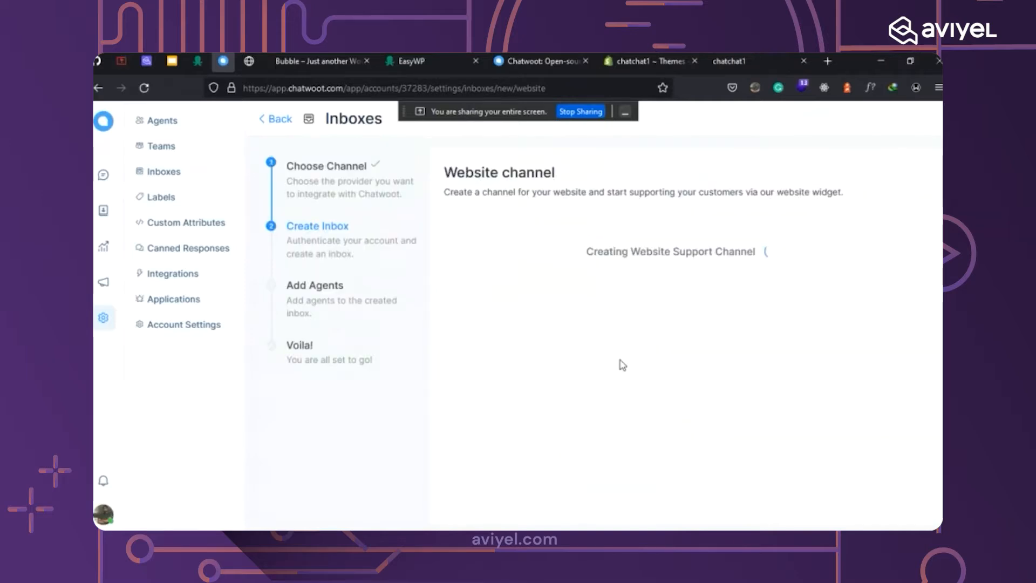
left_click(673, 286)
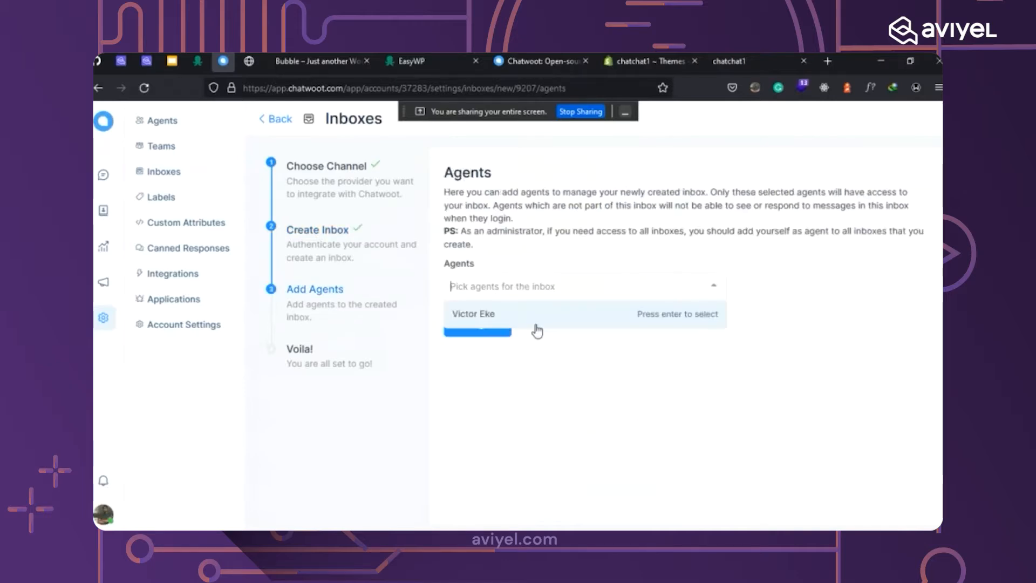
Assign the administrator as the Bubble inbox's agent, then open the Agents settings list.
left_click(592, 319)
left_click(609, 412)
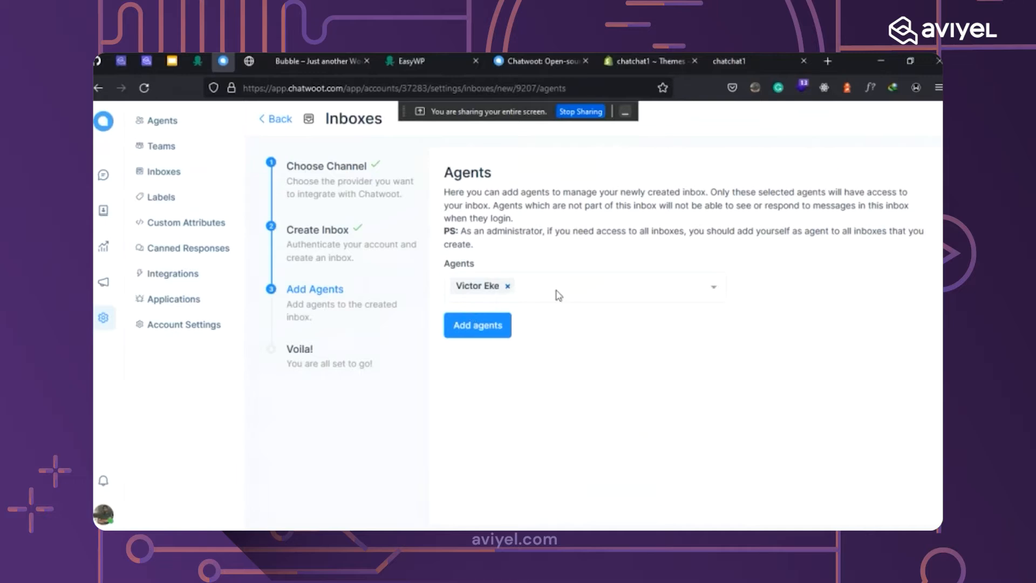
left_click(162, 121)
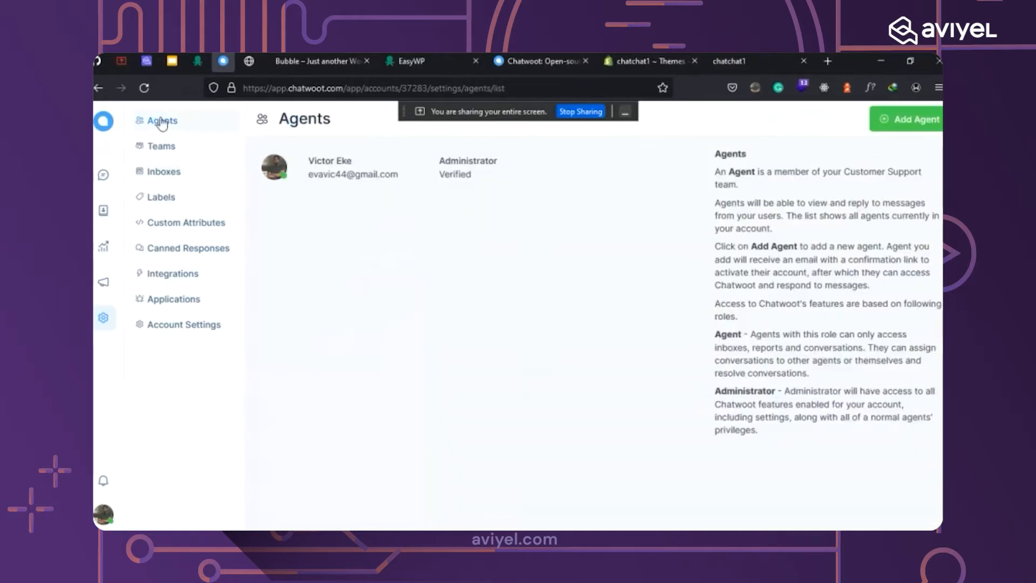
Begin adding an agent with the Agent role, cancel it, and return to the Inboxes list.
left_click(889, 125)
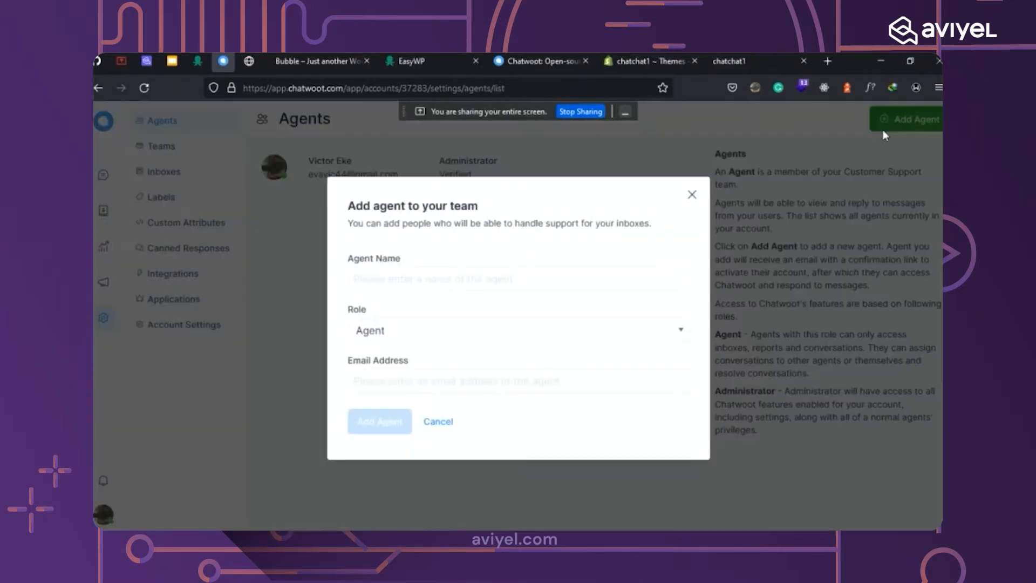
left_click(408, 282)
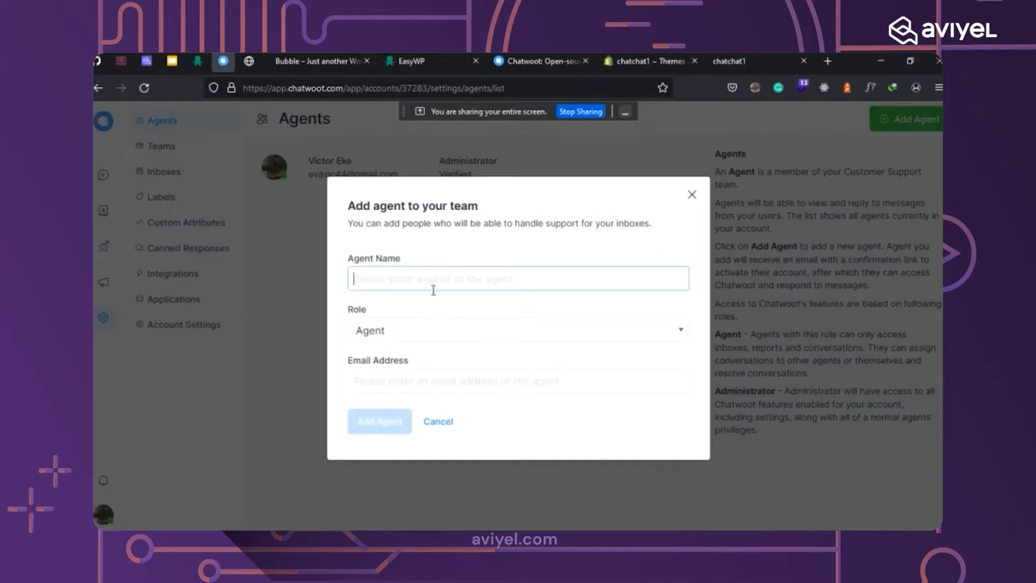
left_click(663, 330)
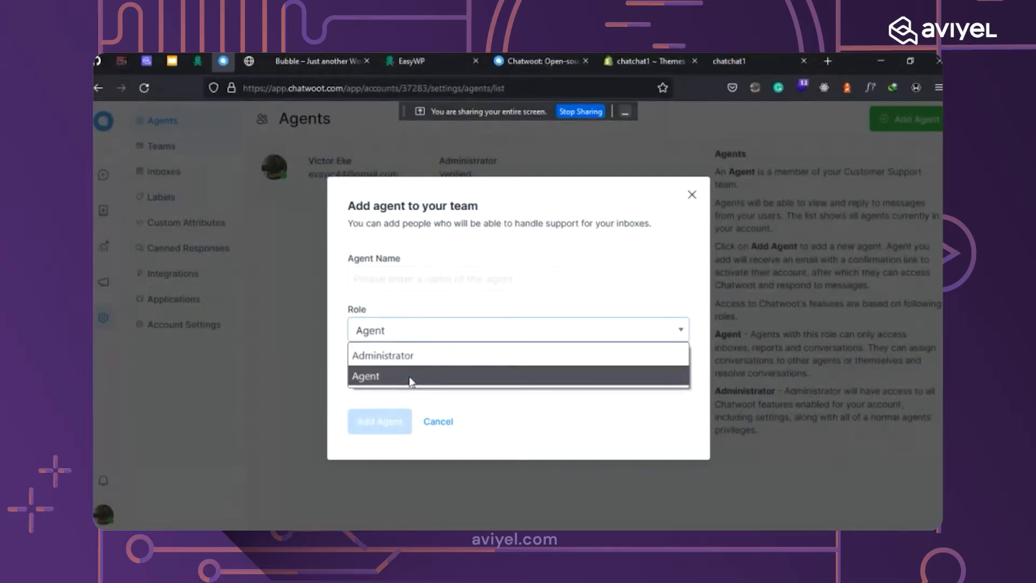
left_click(393, 377)
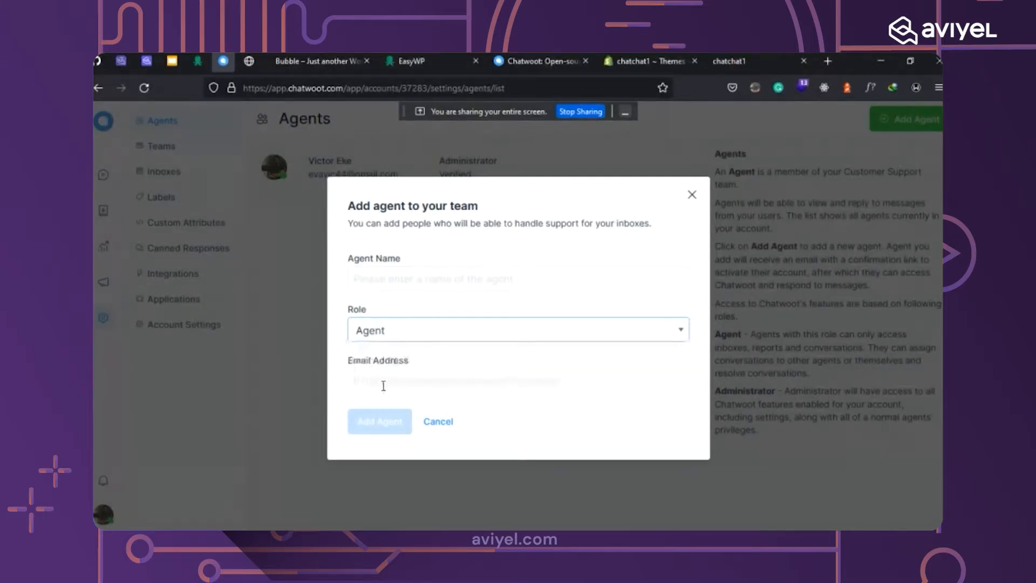
left_click(418, 386)
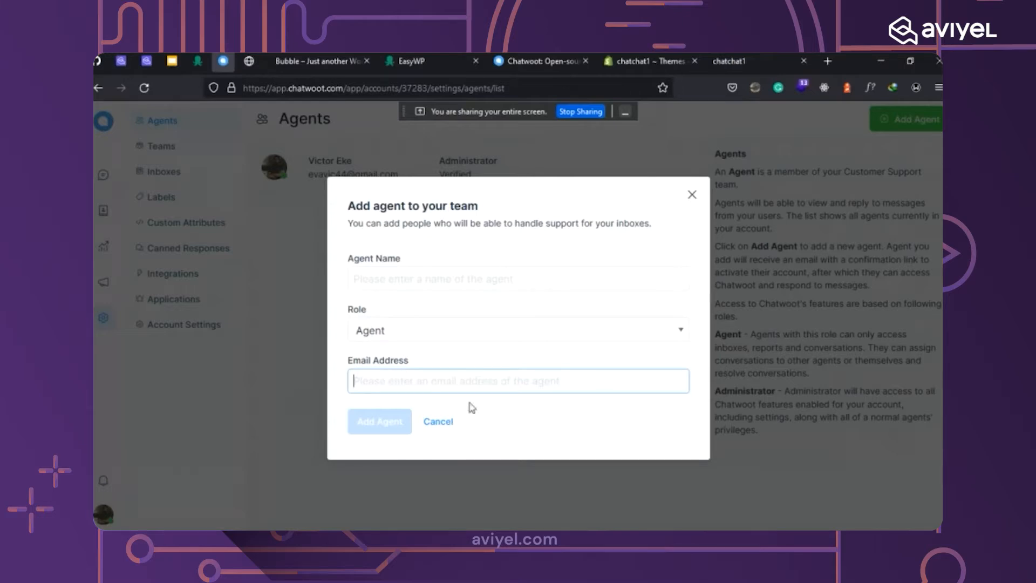
left_click(438, 423)
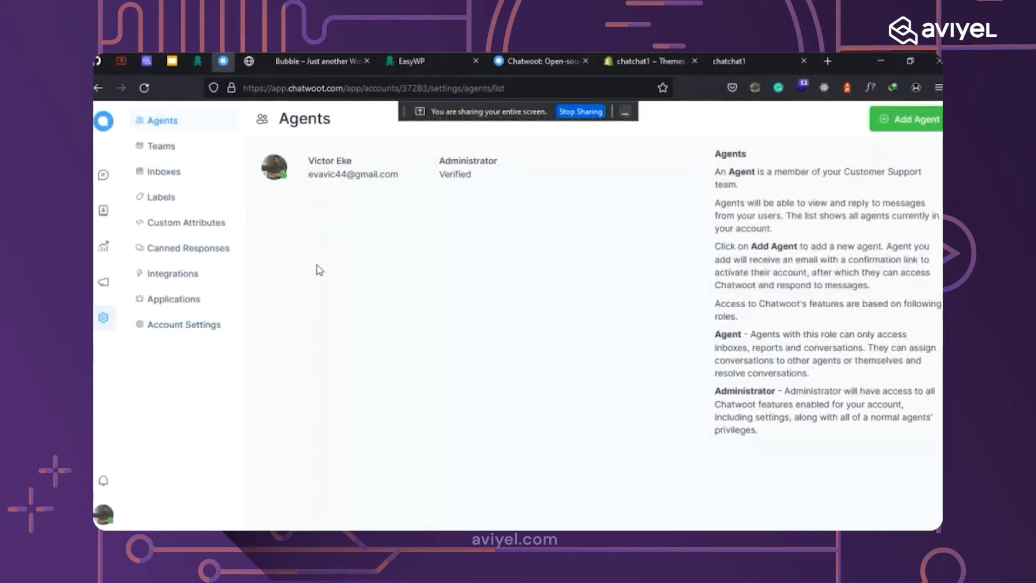
left_click(167, 171)
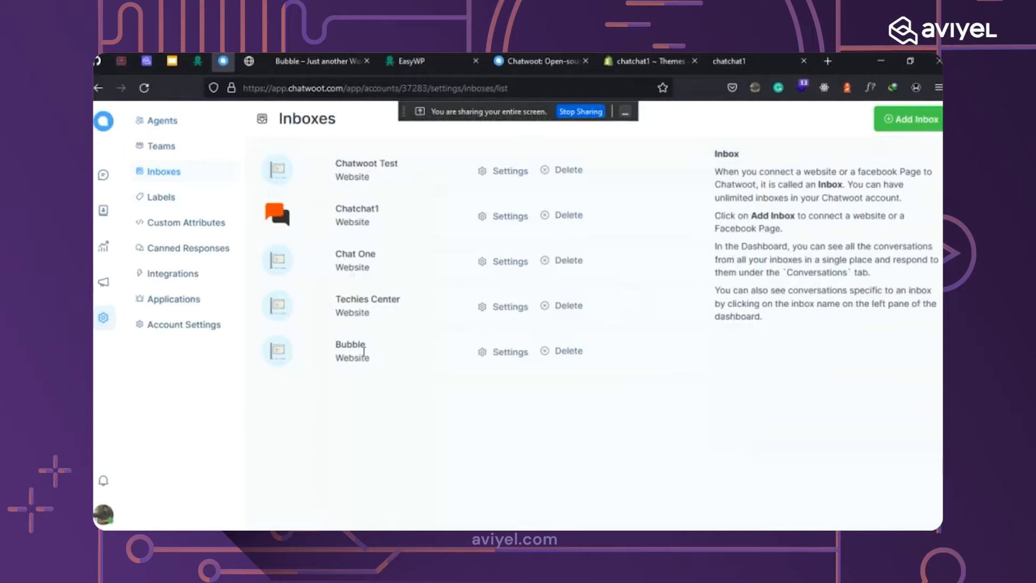
Open the Bubble inbox's settings, review its widget options, and browse for an avatar image.
left_click(504, 352)
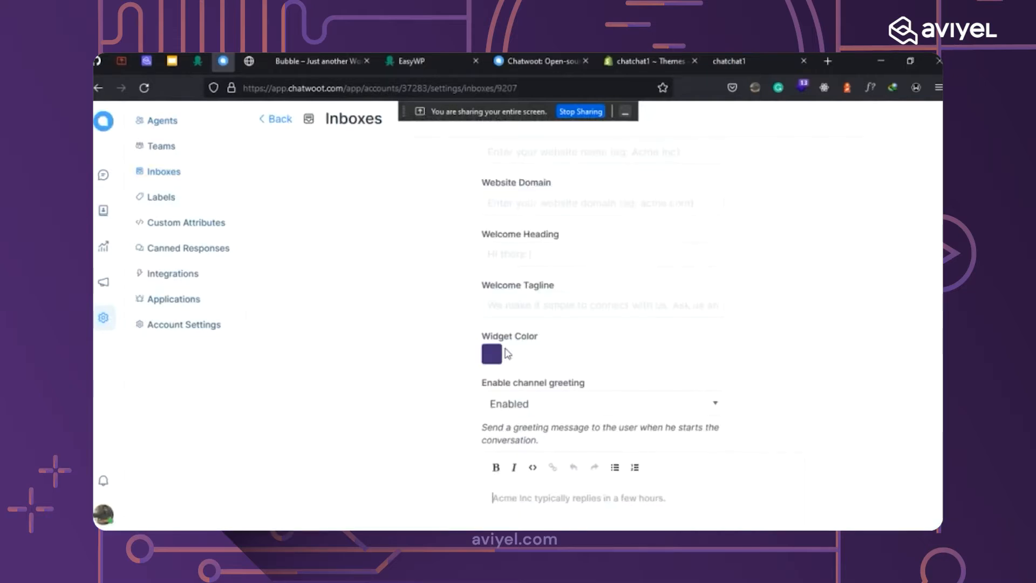
scroll(678, 326, "down", 5)
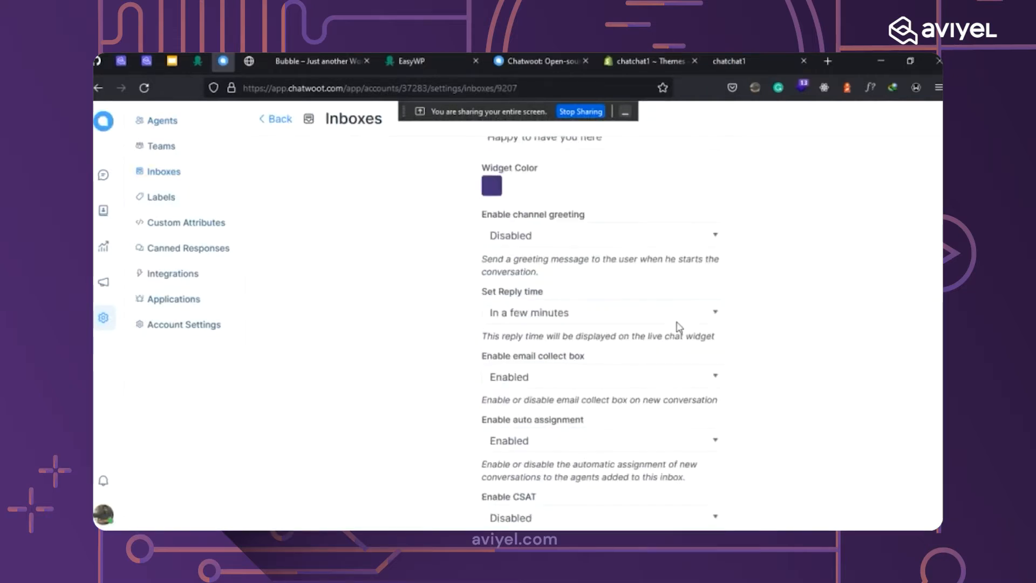
scroll(675, 323, "down", 2)
scroll(675, 325, "up", 4)
scroll(592, 329, "down", 1)
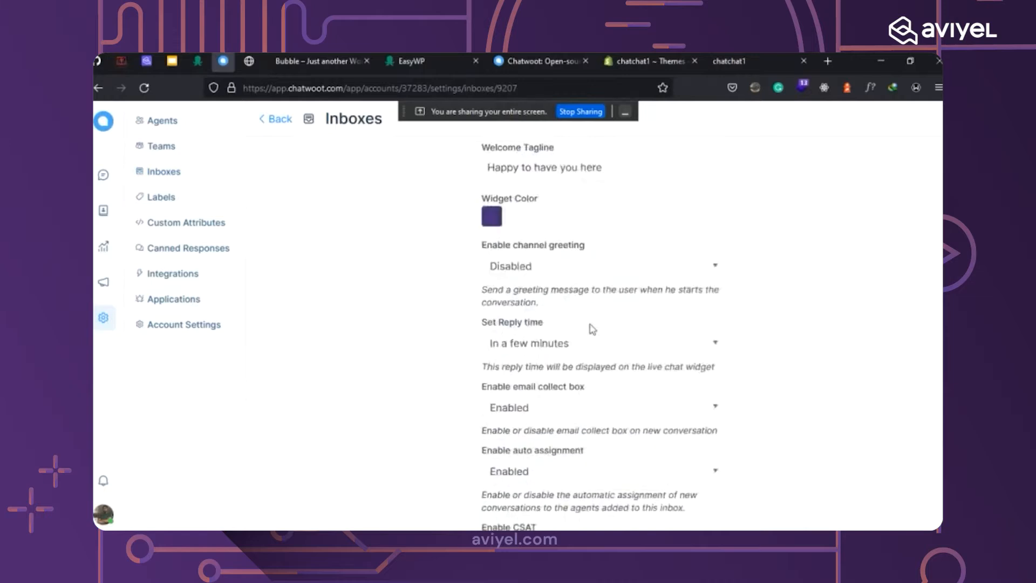
scroll(589, 328, "up", 5)
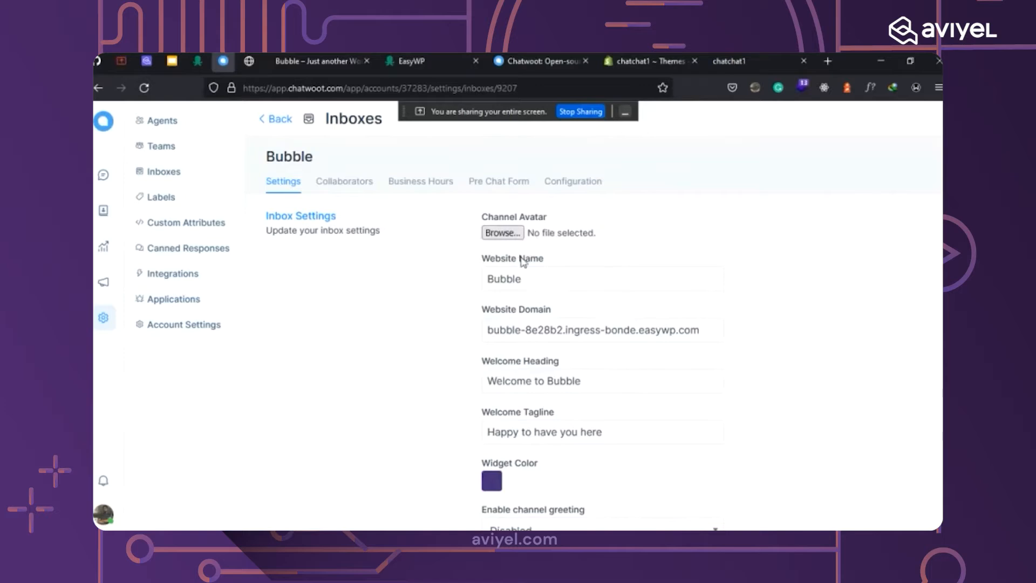
left_click(501, 232)
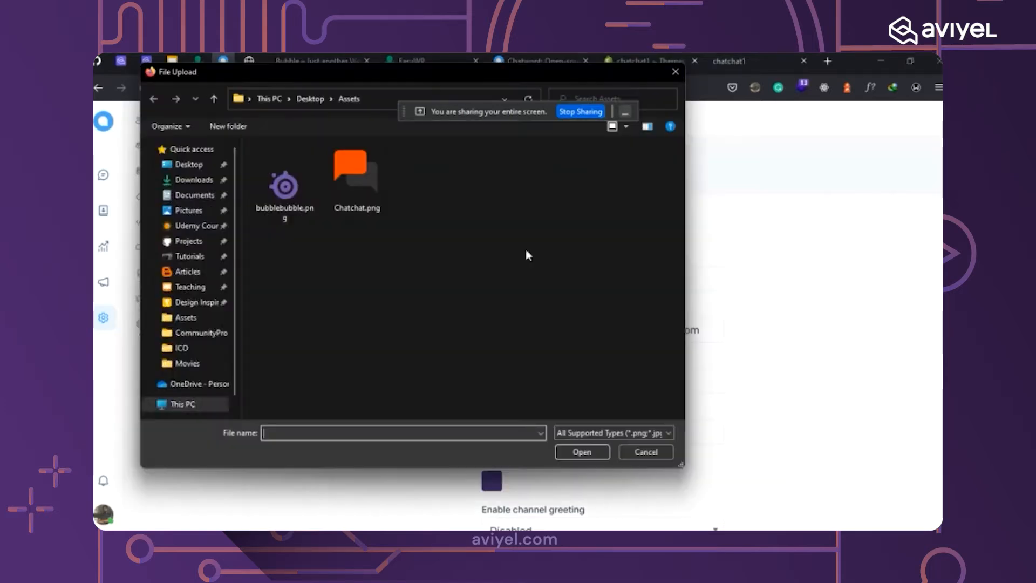
Upload bubblebubble.png from the Assets folder as the Bubble inbox's channel avatar.
double_click(290, 206)
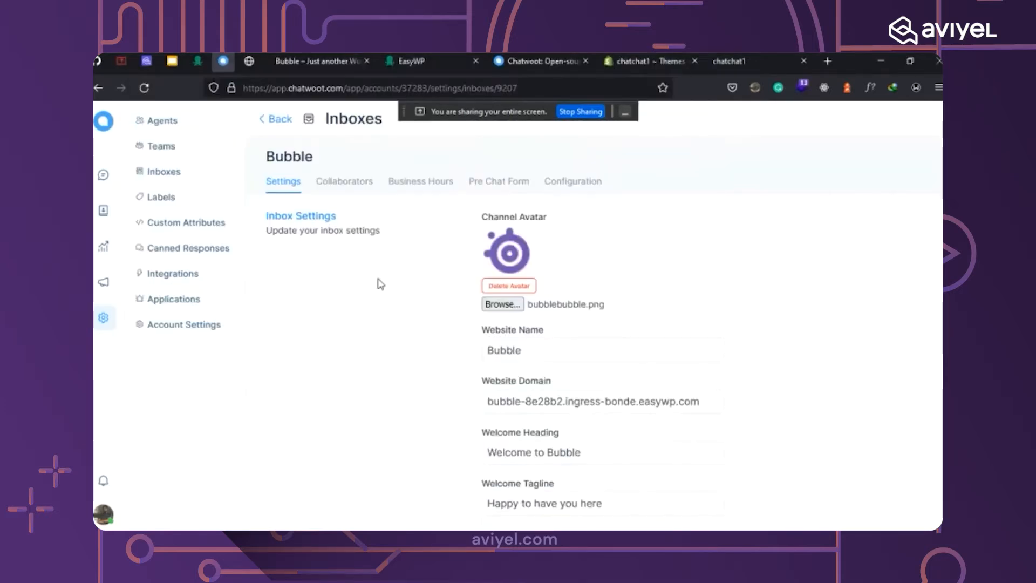
scroll(685, 328, "down", 2)
scroll(694, 307, "up", 1)
scroll(696, 301, "down", 3)
scroll(574, 277, "up", 4)
scroll(599, 269, "down", 1)
scroll(602, 269, "down", 3)
scroll(645, 259, "up", 4)
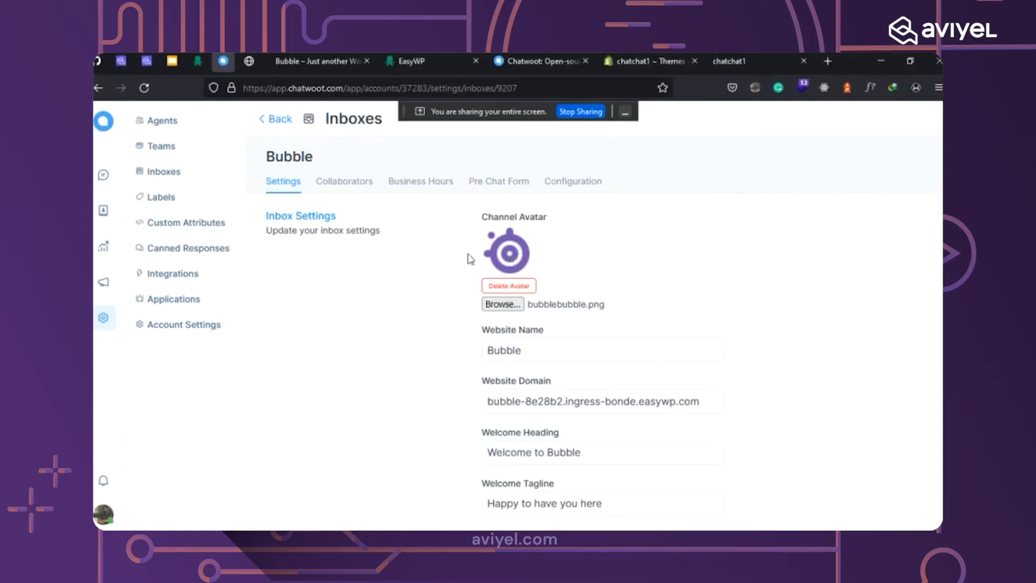
Tick 'Display emoji picker on the widget', update the inbox, and view the Messenger Script code.
scroll(752, 250, "down", 6)
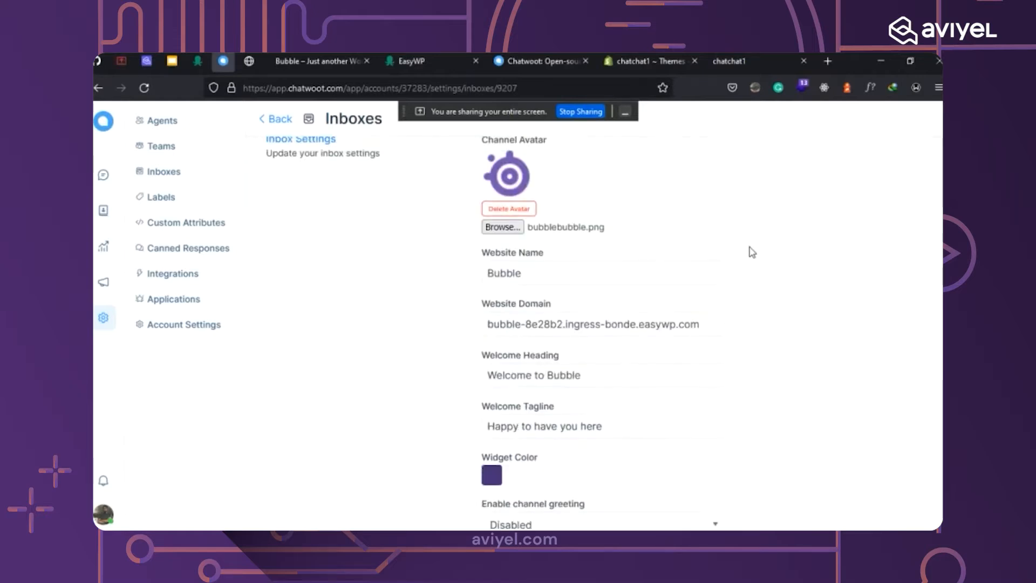
scroll(755, 262, "down", 3)
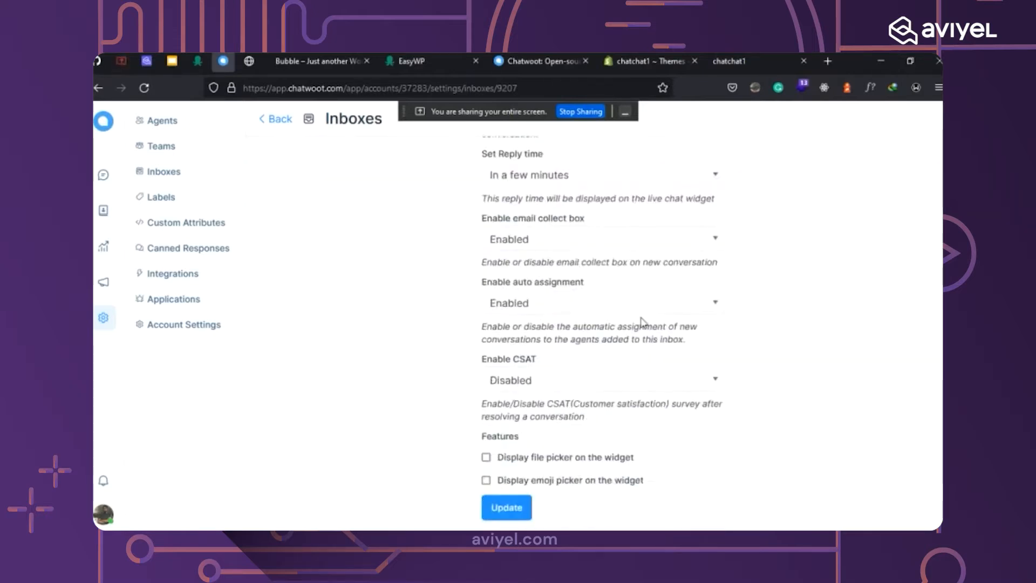
left_click(485, 479)
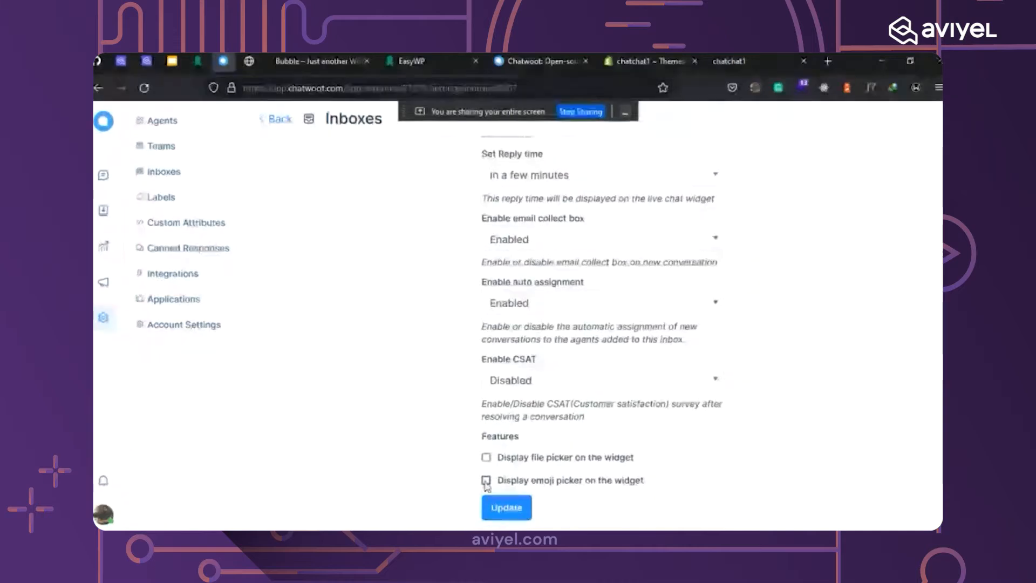
scroll(788, 424, "up", 10)
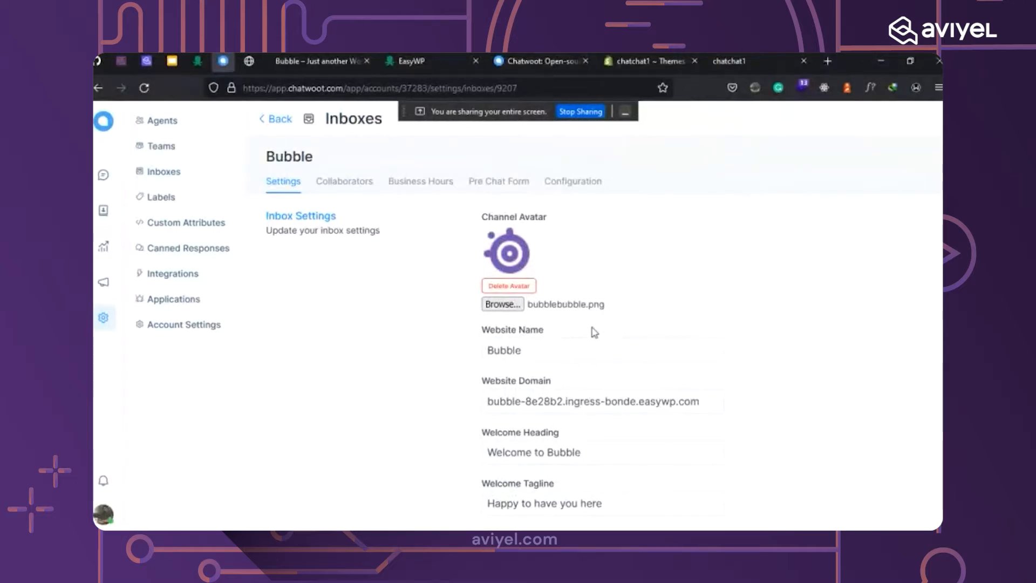
scroll(596, 342, "down", 9)
scroll(600, 345, "down", 2)
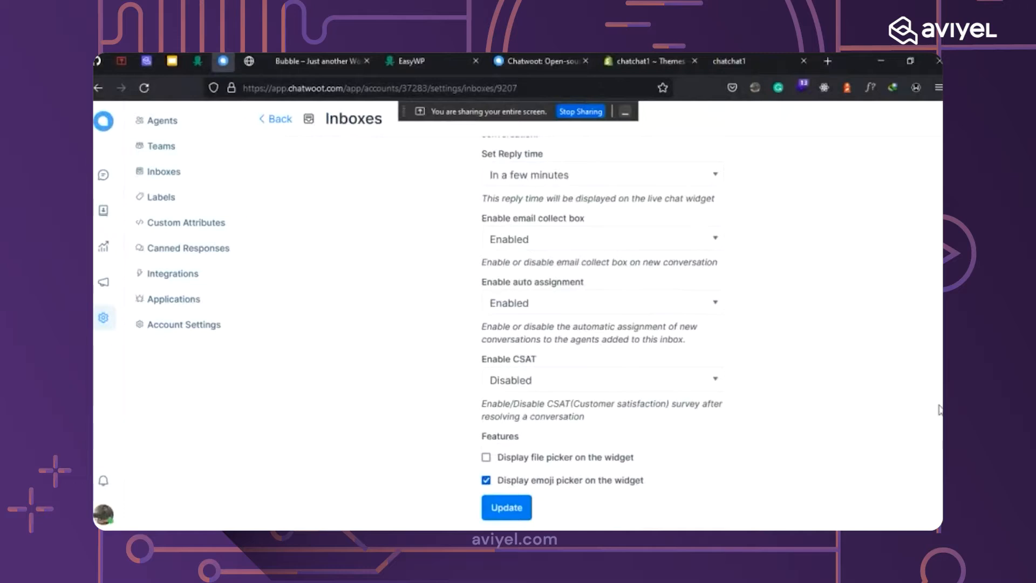
scroll(932, 191, "up", 10)
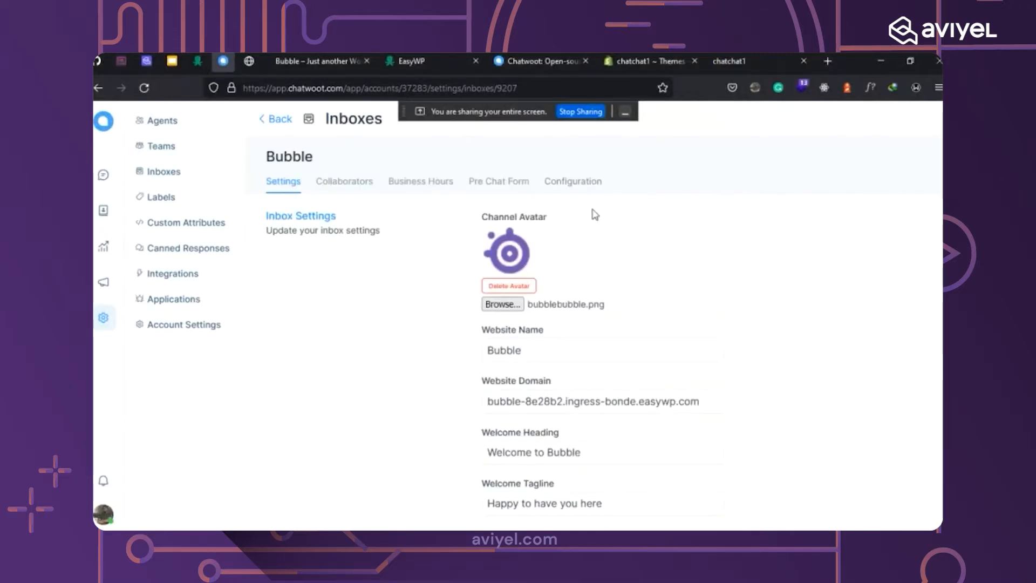
left_click(576, 183)
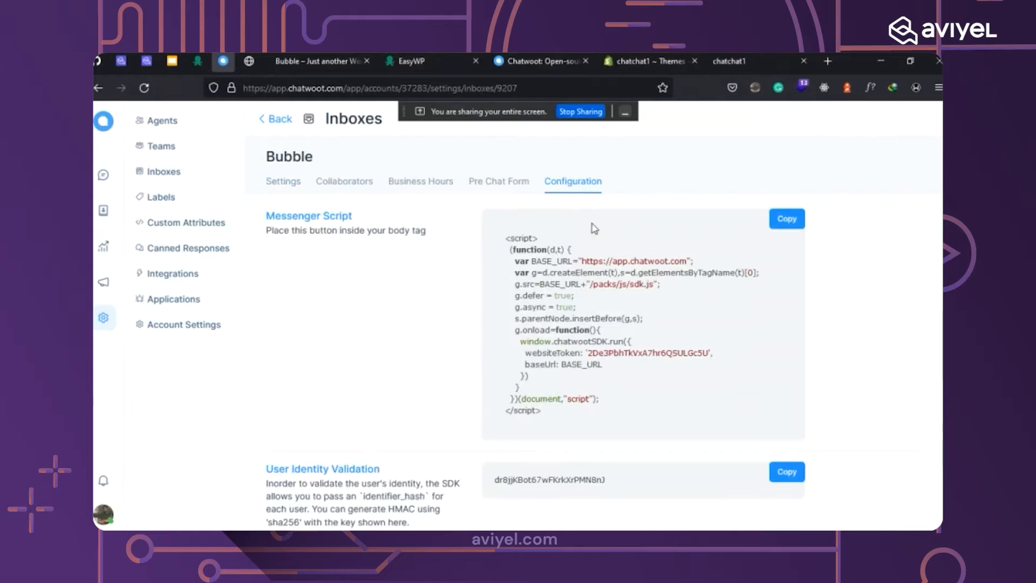
Copy the Messenger Script embed code and view the Bubble site's Hello world! front page.
left_click(785, 219)
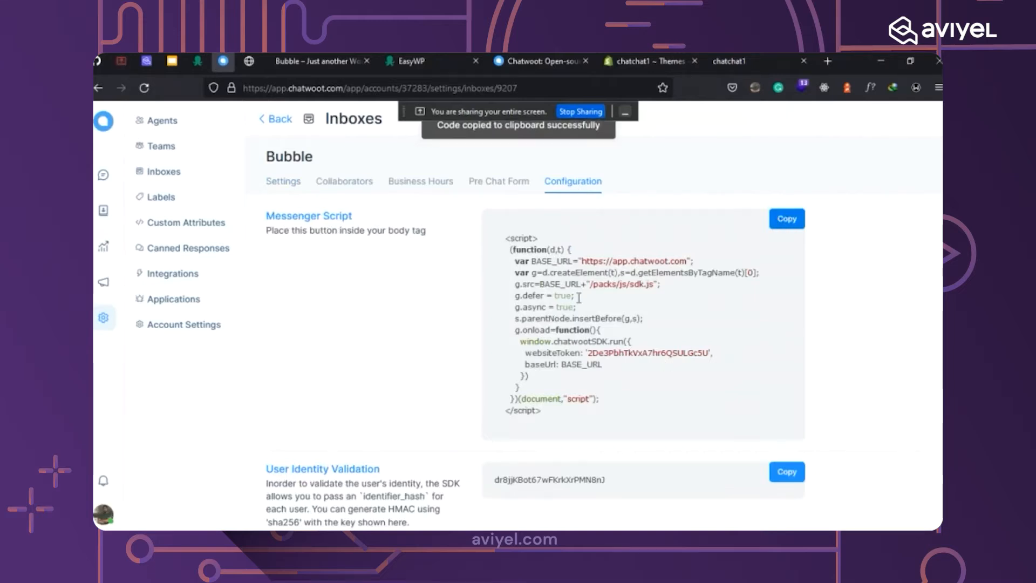
left_click(312, 68)
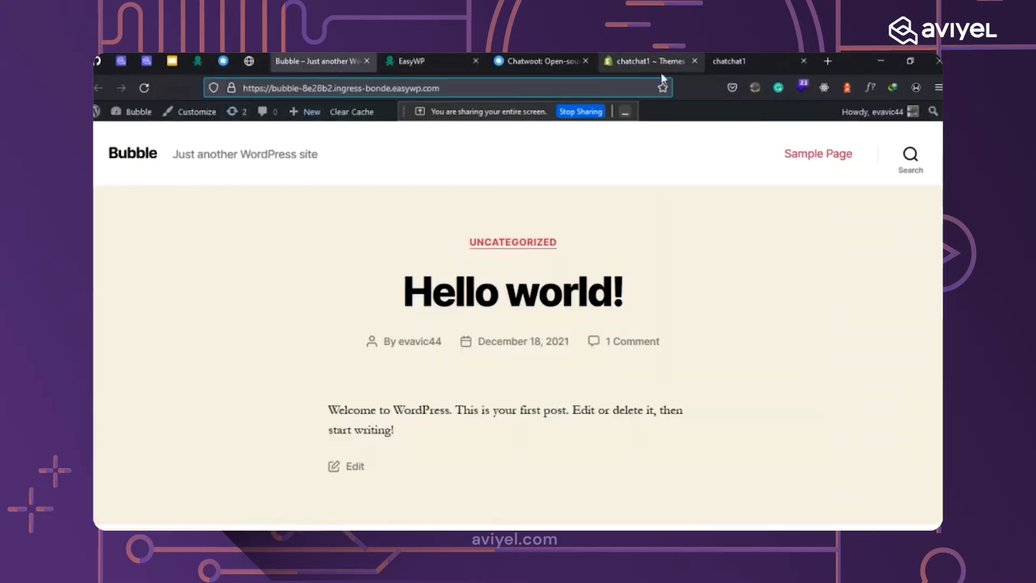
From the wp-admin dashboard, open Appearance > Theme Editor for the Twenty Twenty theme's style.css.
left_click(252, 65)
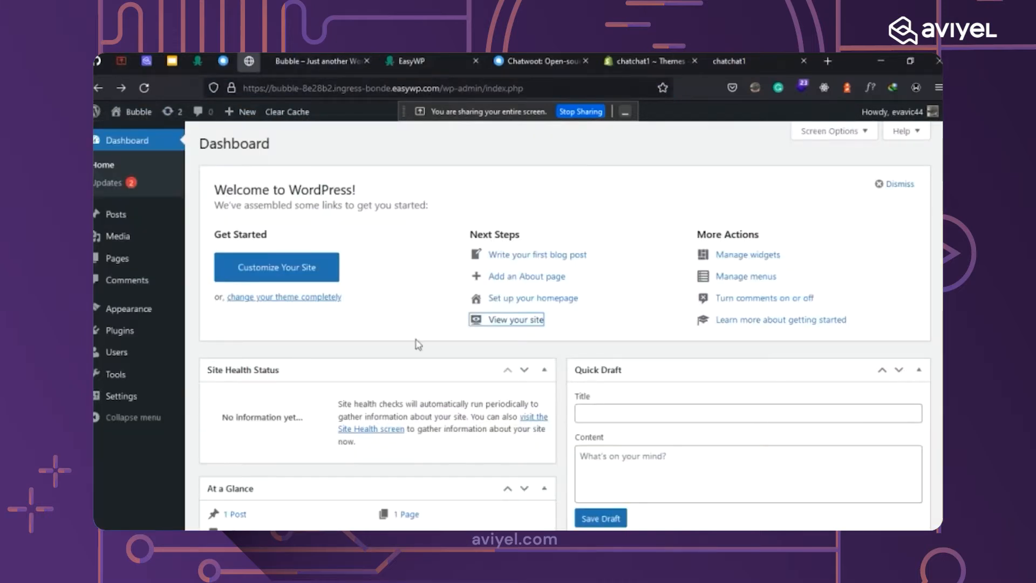
left_click(442, 268)
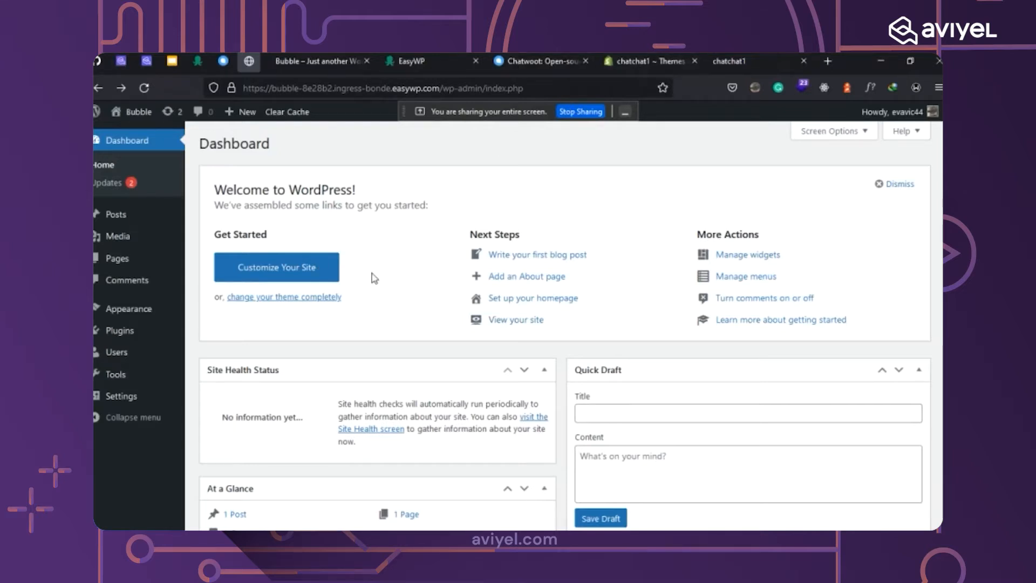
left_click(157, 315)
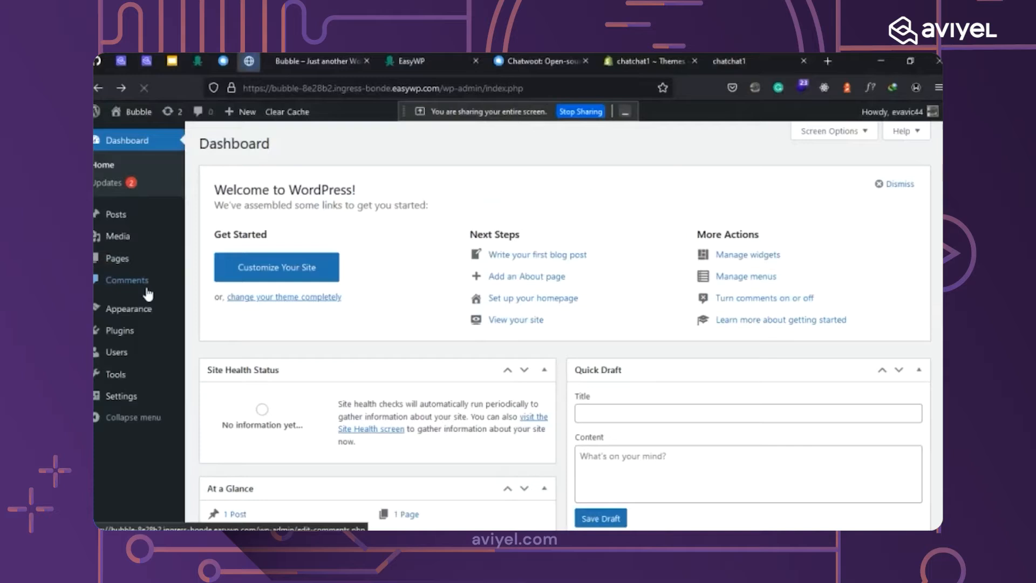
mouse_move(137, 308)
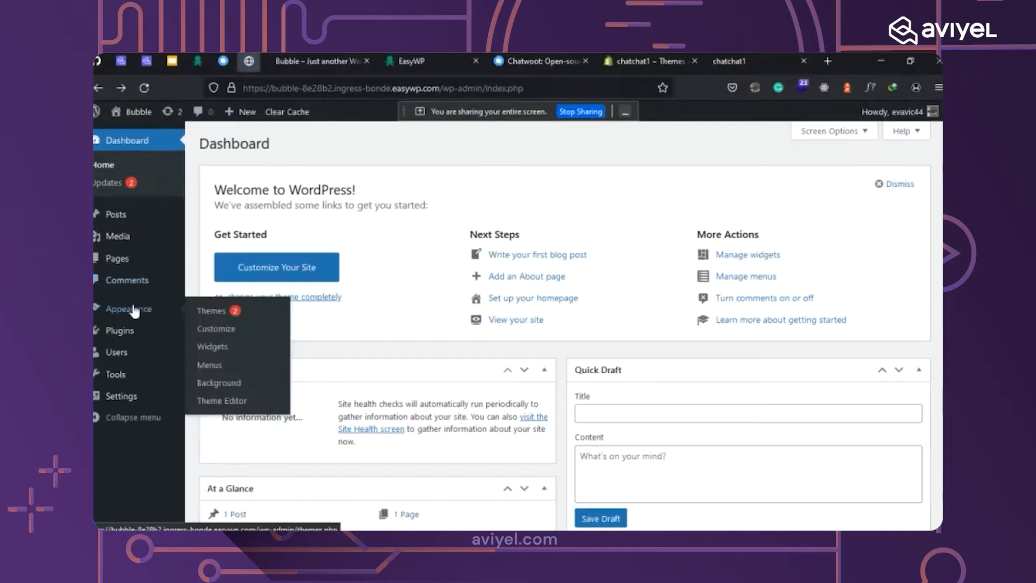
left_click(237, 402)
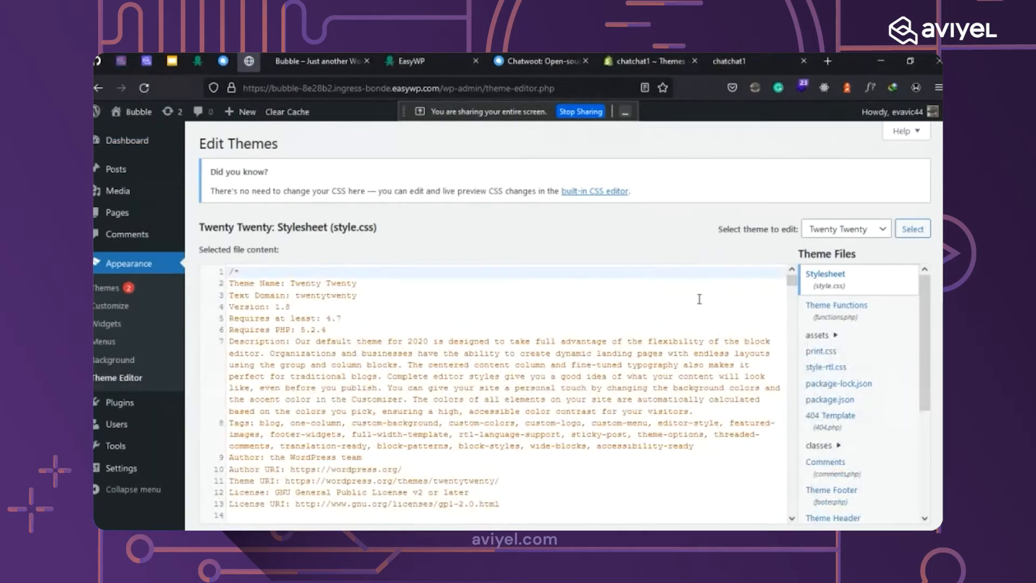
Open footer.php and paste the Chatwoot widget script right after wp_footer().
left_click_drag(926, 296, 920, 364)
left_click(838, 371)
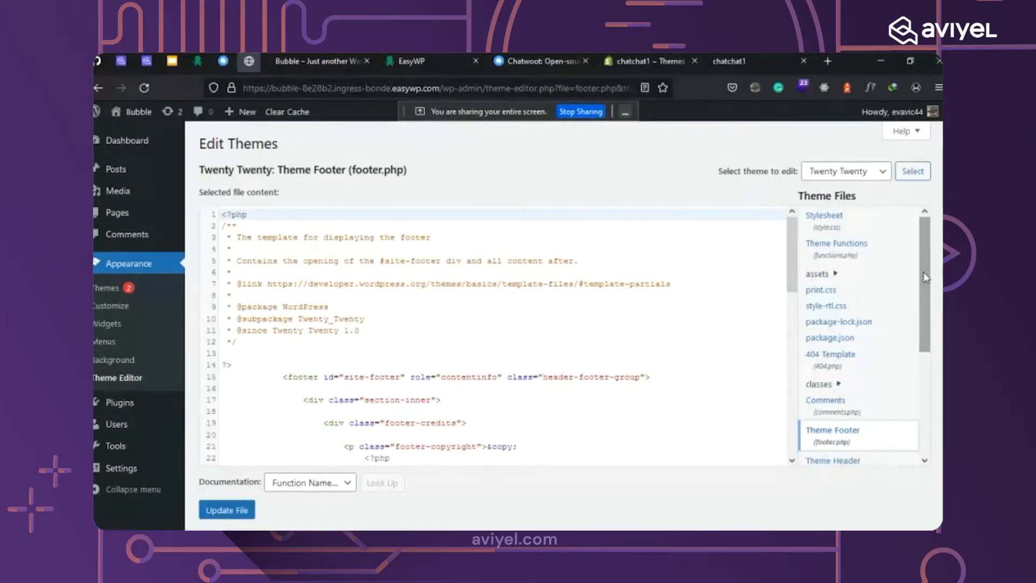
left_click_drag(926, 277, 925, 380)
scroll(456, 346, "down", 3)
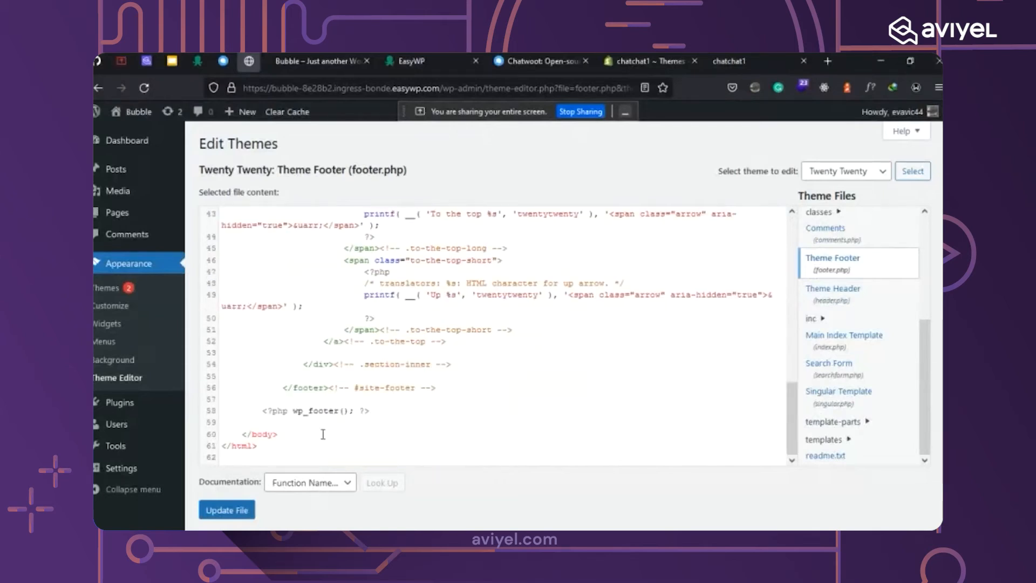
left_click(288, 422)
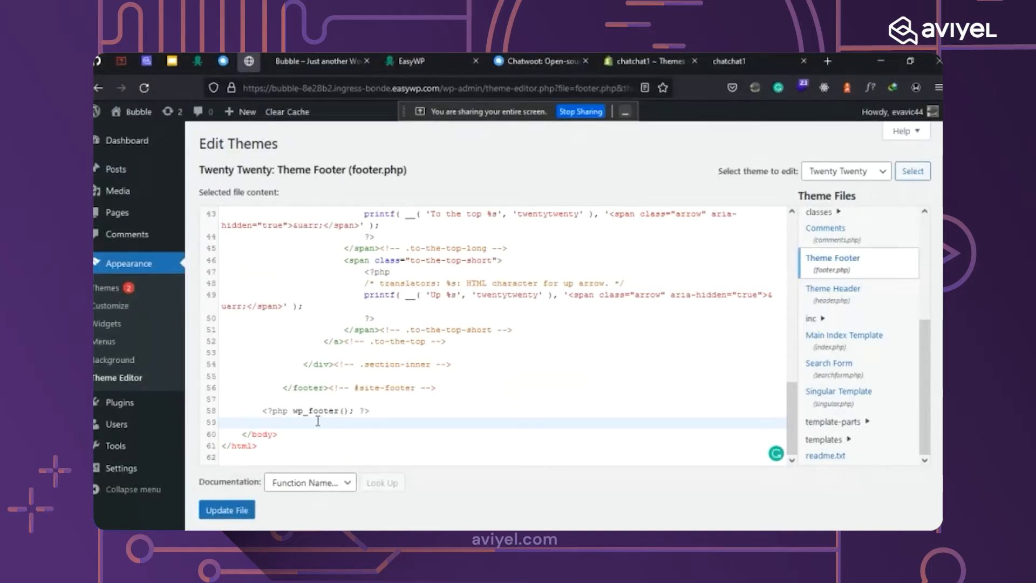
type("<script>   (function(d,t) {     var BASE_URL=\"https://app.chatwoot.com\";     var g=d.createElement(t),s=d.getElementsByTagName(t)[0];     g.src=BASE_URL+\"/packs/js/sdk.js\";     g.defer = true;     g.async = true;     s.parentNode.insertBefore(g,s);     g.onload=function(){       window.chatwootSDK.run({         websiteToken: '2De3PbhTkVxA7hr6QSULGc5U',         baseUrl: BASE_URL       })     }   })(document,\"script\"); </script>")
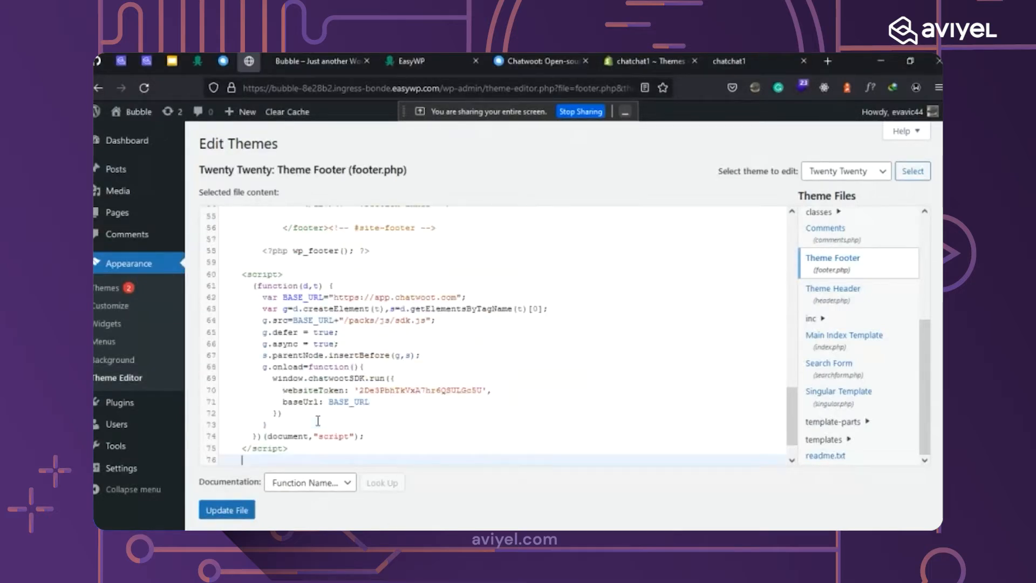
Surround the script with <!--Live Chat--> comments, save the file with Update File, and view the site.
left_click(283, 262)
scroll(435, 311, "down", 3)
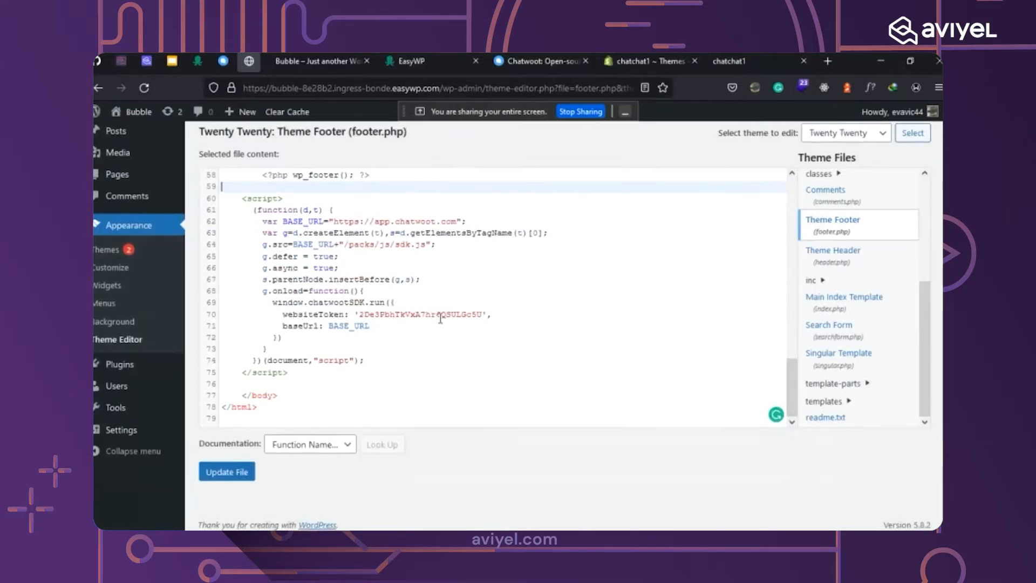
scroll(288, 286, "up", 1)
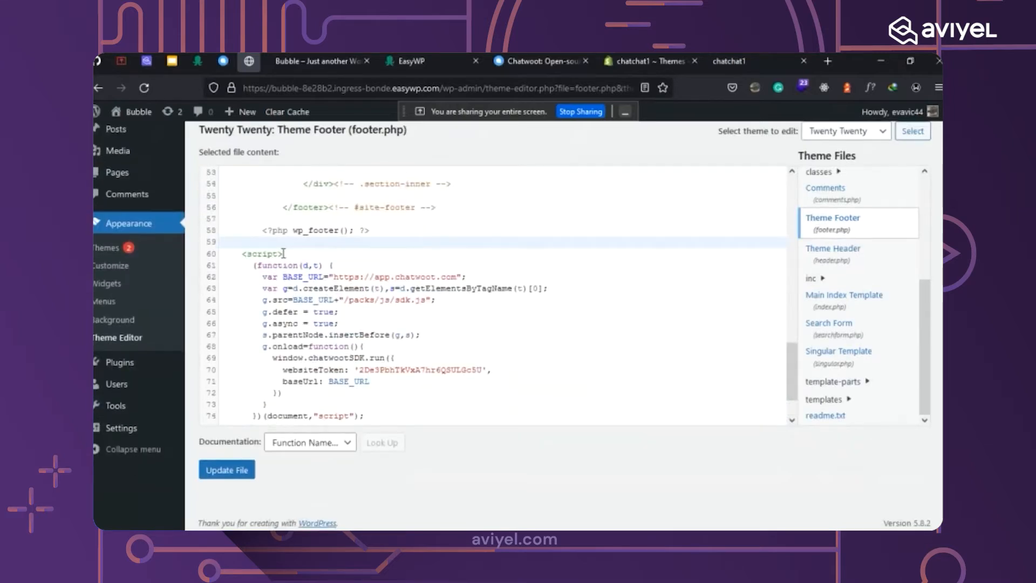
type("<!")
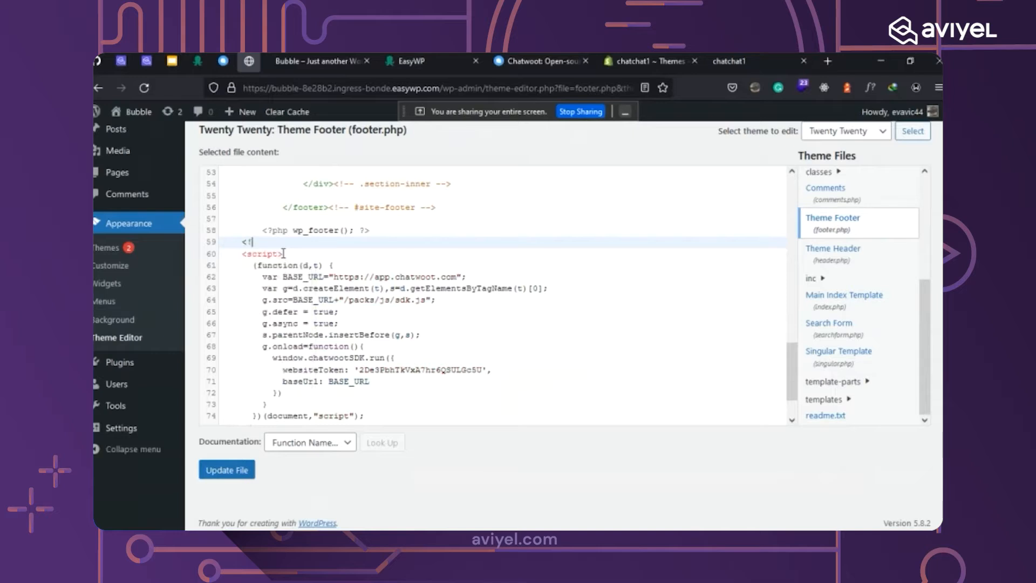
type("--")
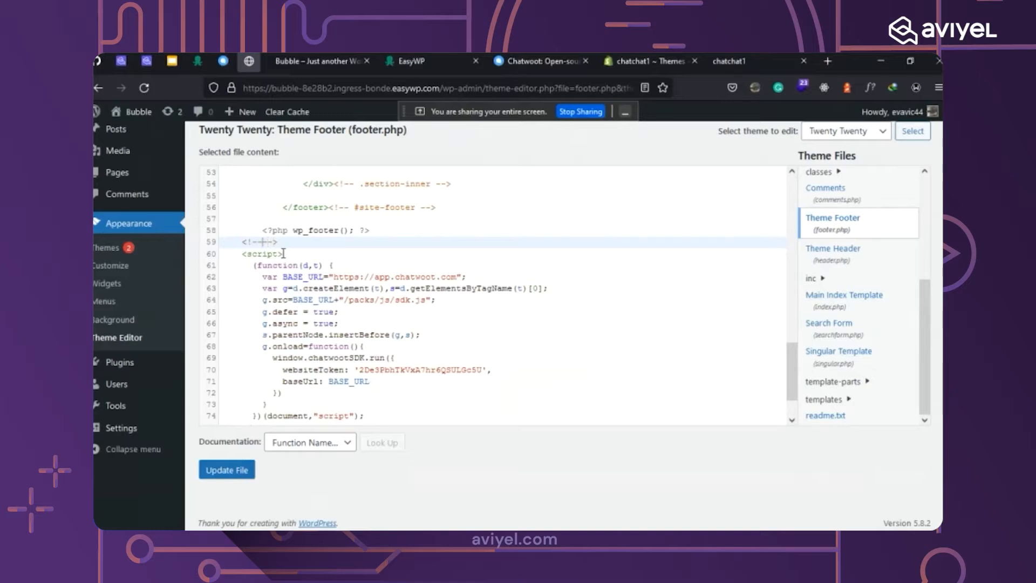
type("Live Chat")
left_click_drag(242, 241, 325, 240)
scroll(332, 240, "down", 2)
left_click(272, 384)
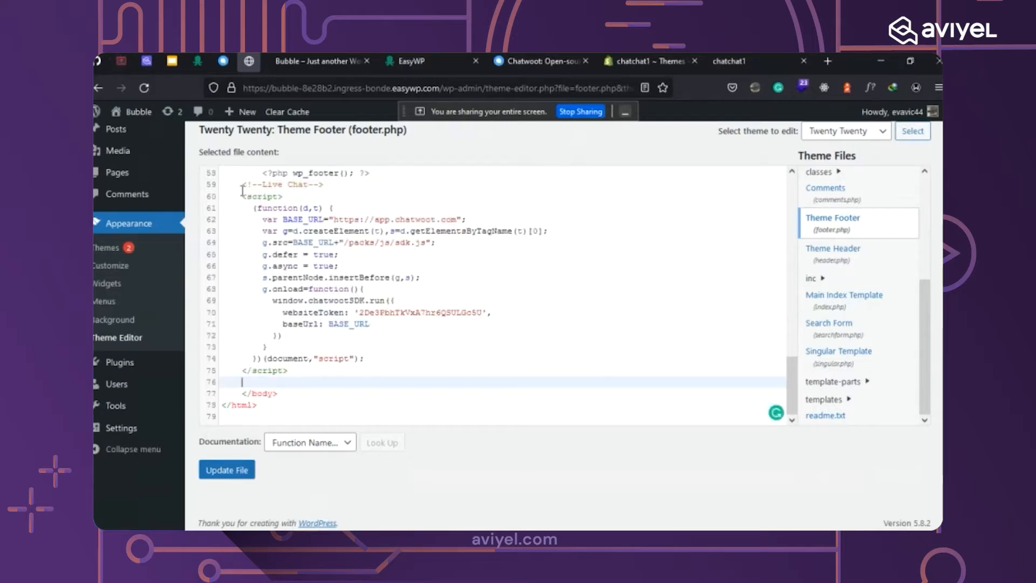
left_click_drag(242, 185, 324, 185)
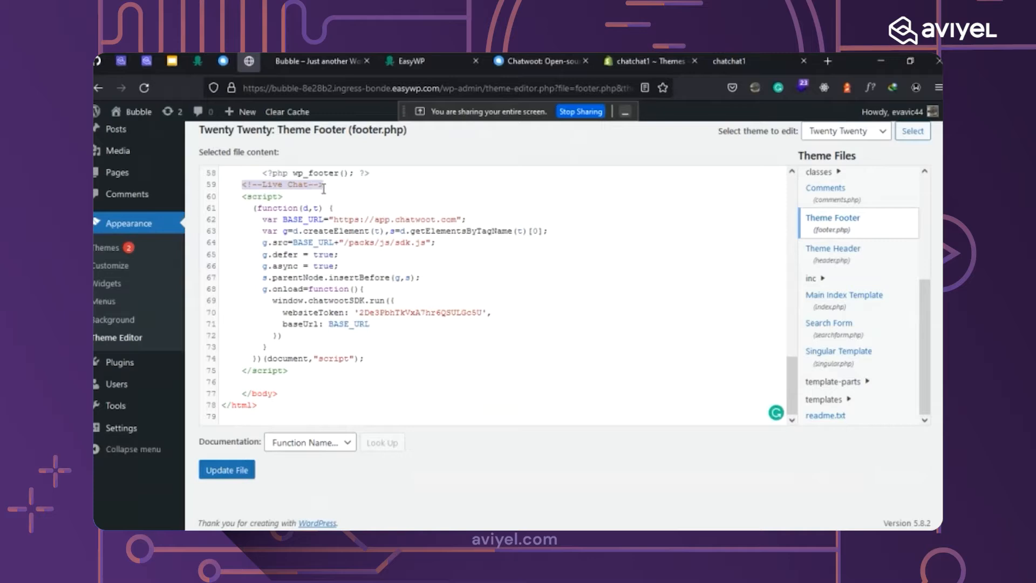
left_click(269, 381)
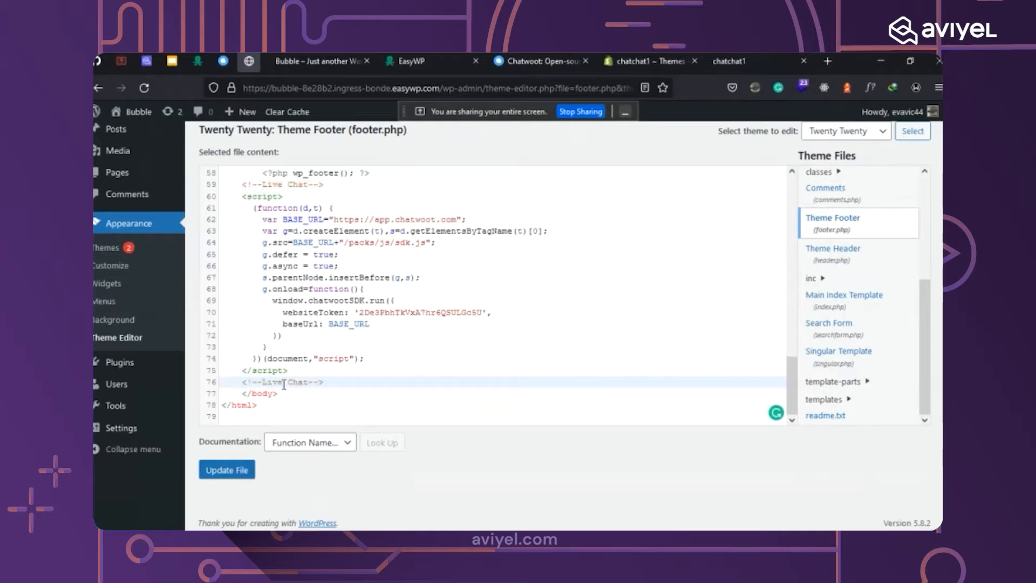
scroll(451, 353, "up", 3)
scroll(451, 352, "down", 3)
left_click(228, 471)
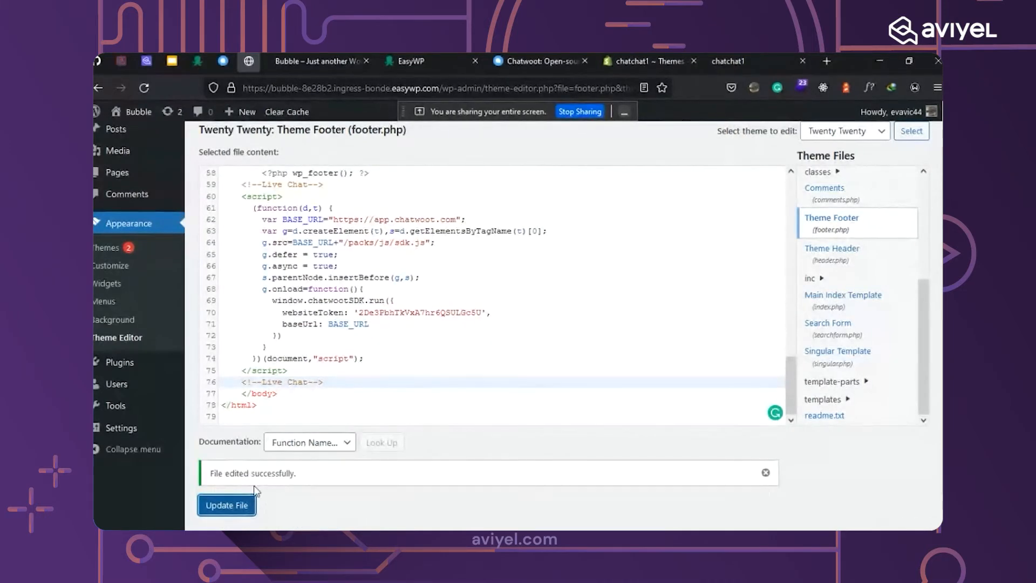
left_click(334, 62)
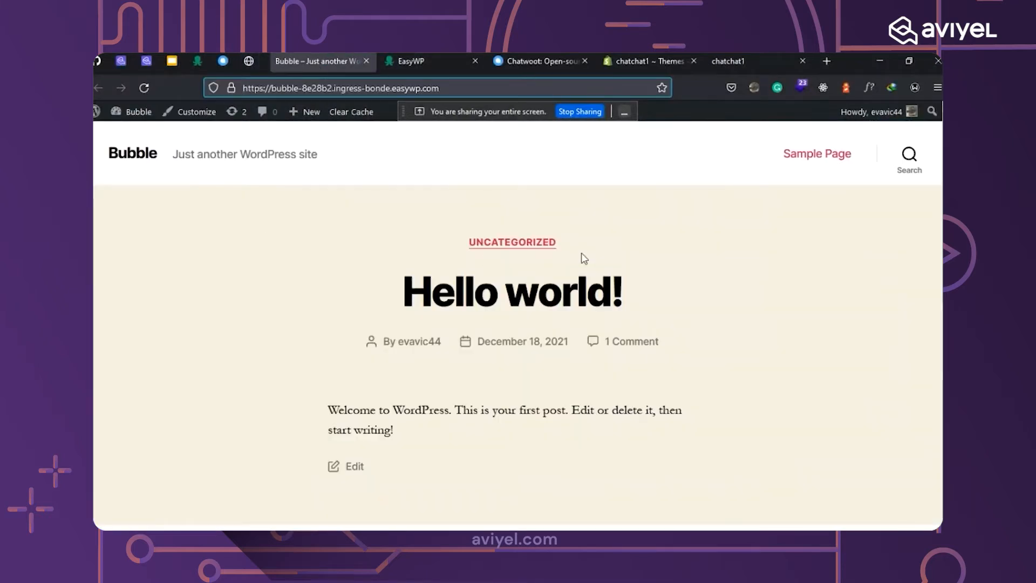
Reload the Bubble site's front page so the Chatwoot chat launcher appears.
left_click(146, 88)
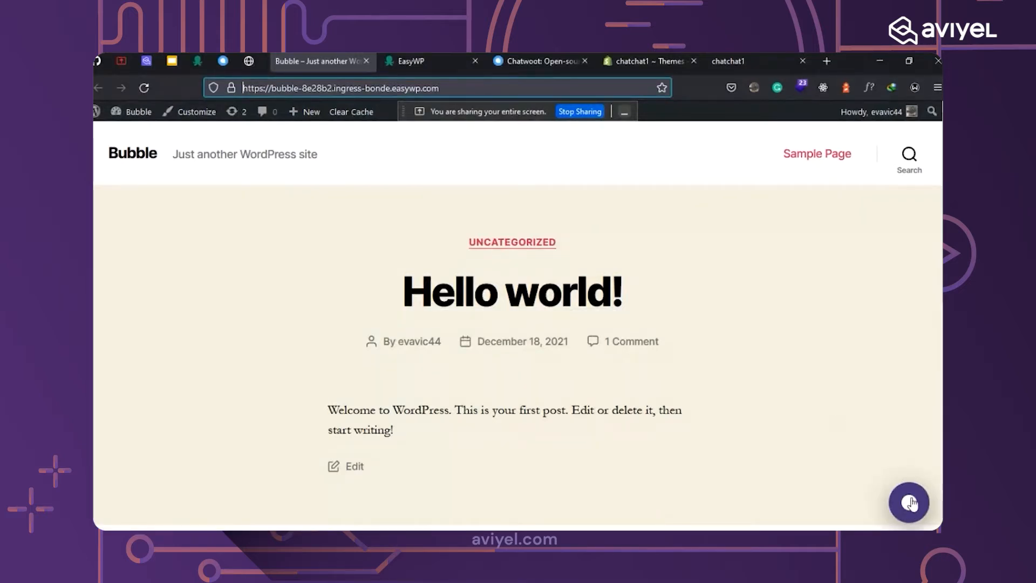
left_click(910, 503)
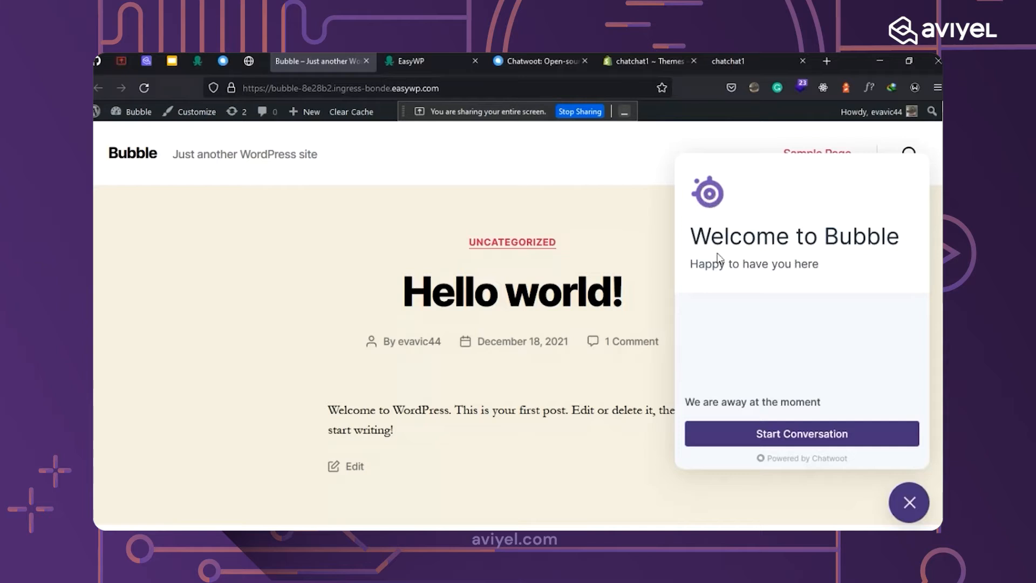
left_click_drag(691, 236, 893, 238)
left_click(690, 264)
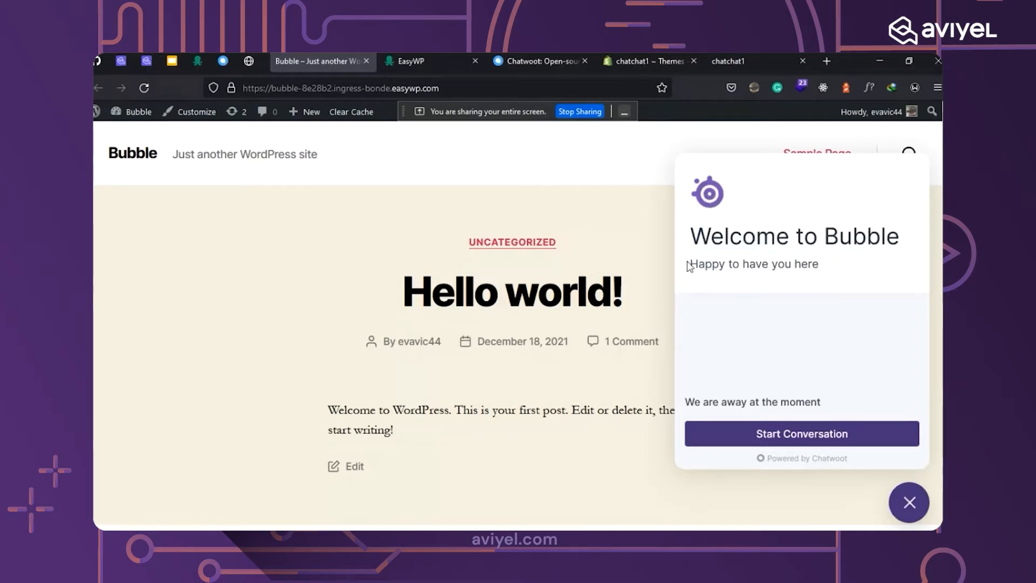
left_click_drag(714, 263, 831, 268)
left_click(815, 320)
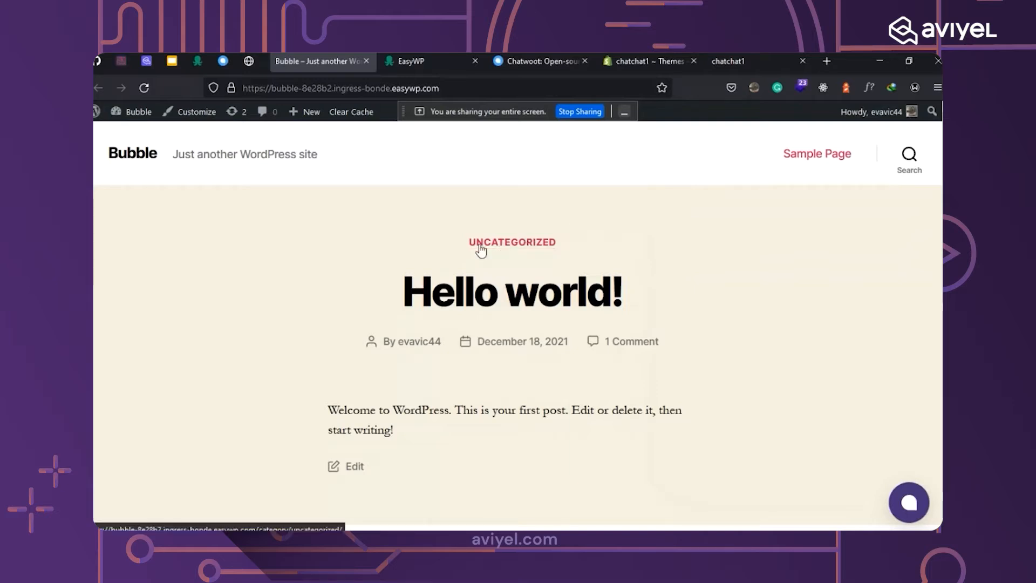
left_click_drag(173, 153, 367, 155)
left_click(404, 172)
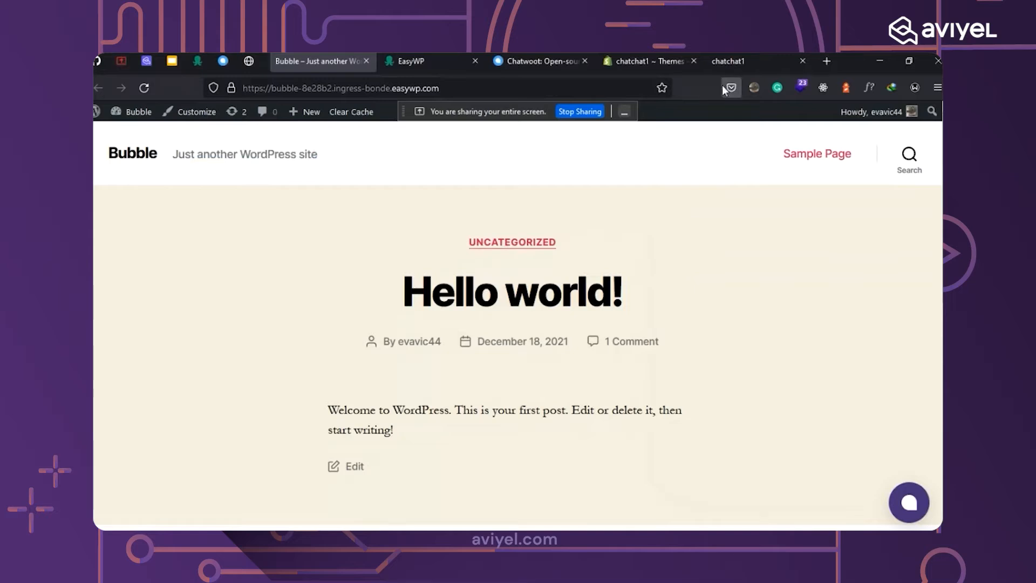
Go to webflow.com in a new tab and start a New Project from the dashboard.
left_click(824, 62)
type("web")
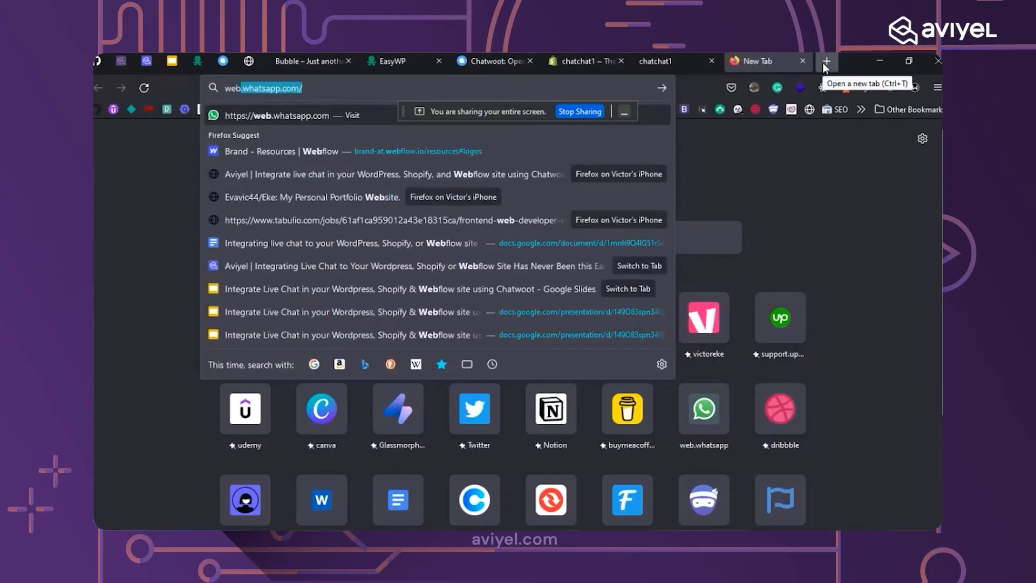
key("BackSpace")
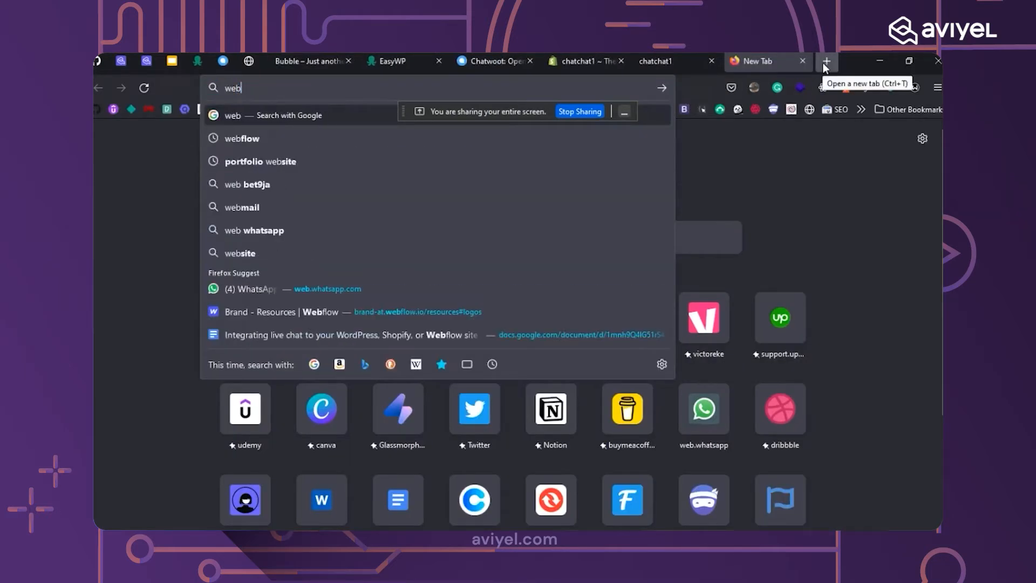
type("flow.com/")
key("Return")
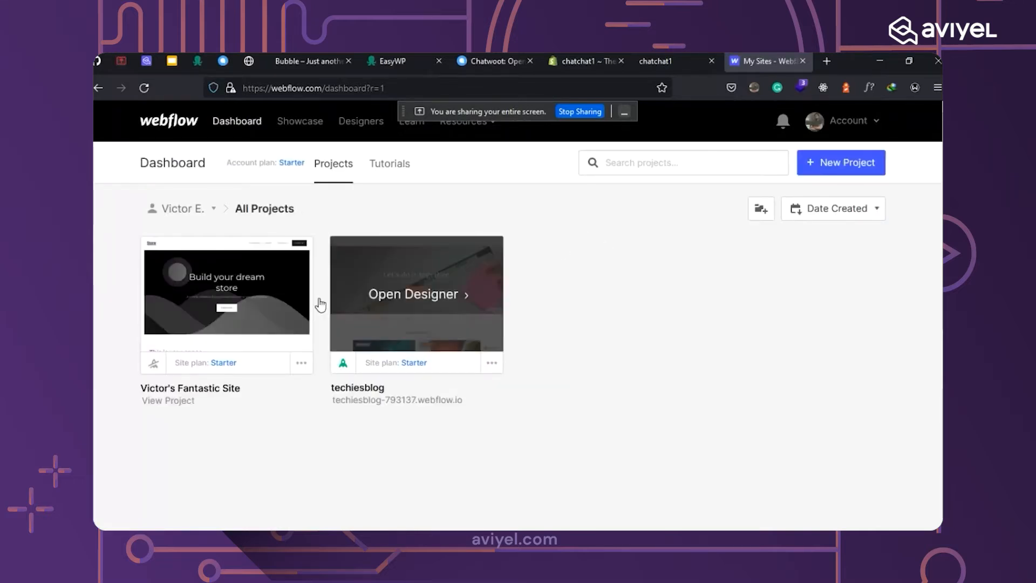
left_click(857, 169)
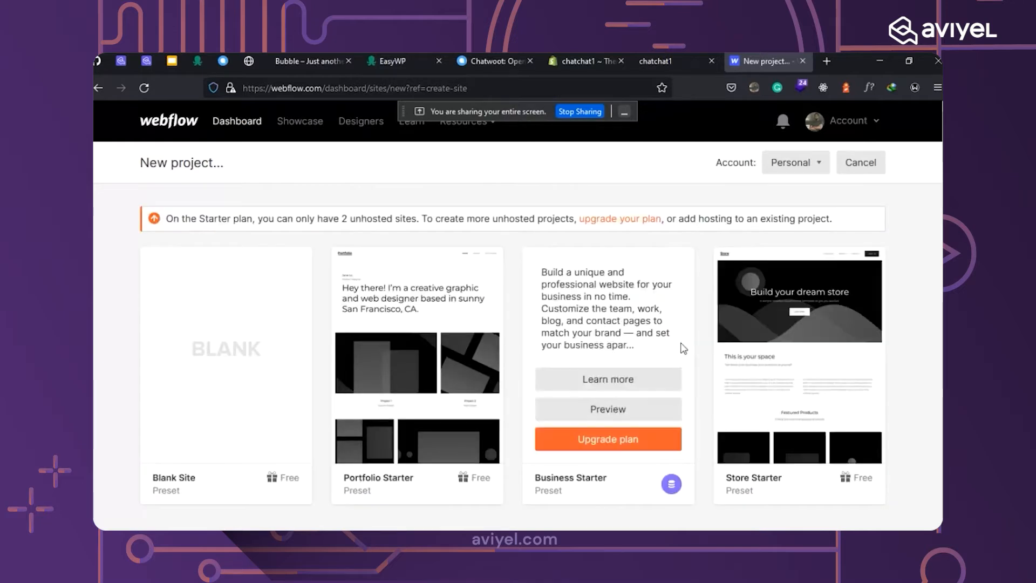
Look over the Blank, Portfolio, Business and Store Starter presets, then return to the Dashboard's two projects.
mouse_move(772, 262)
scroll(767, 306, "down", 3)
scroll(626, 305, "down", 2)
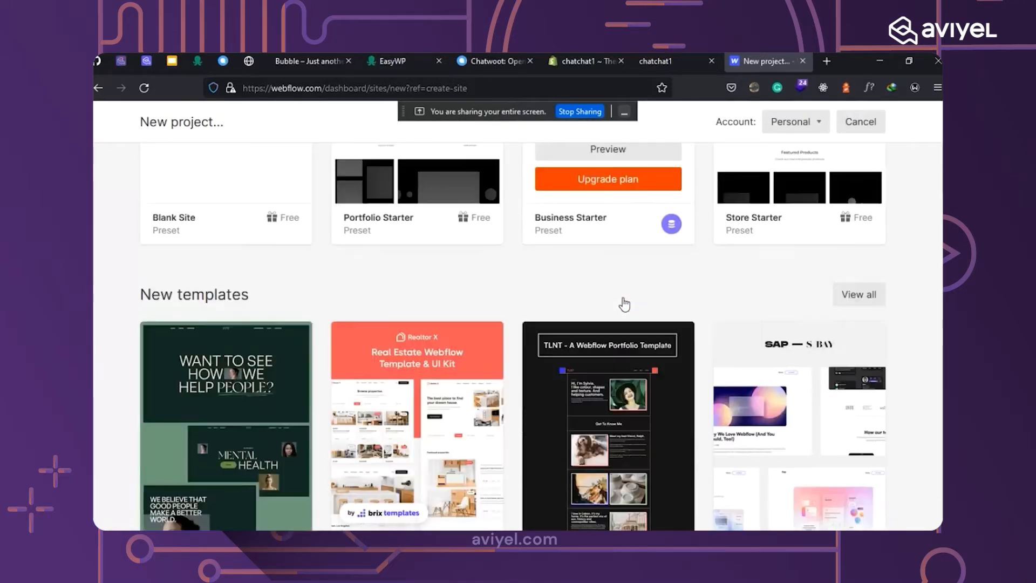
scroll(627, 307, "up", 3)
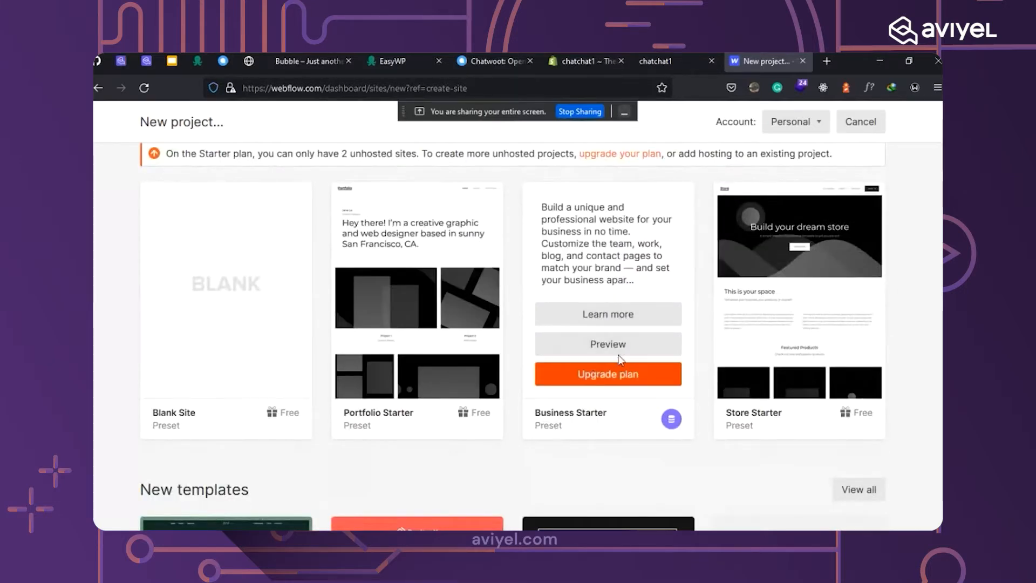
mouse_move(751, 317)
mouse_move(604, 396)
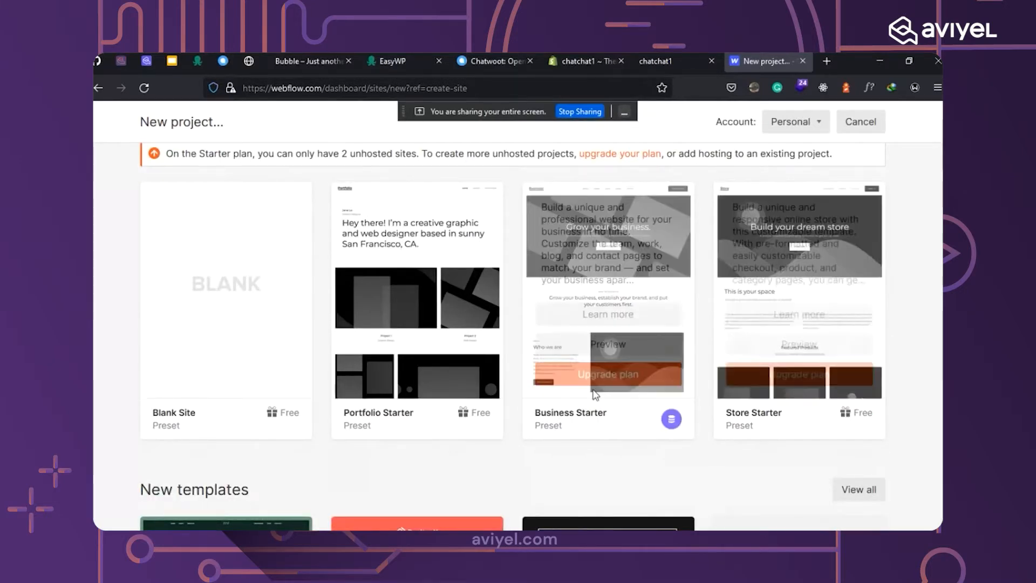
mouse_move(425, 393)
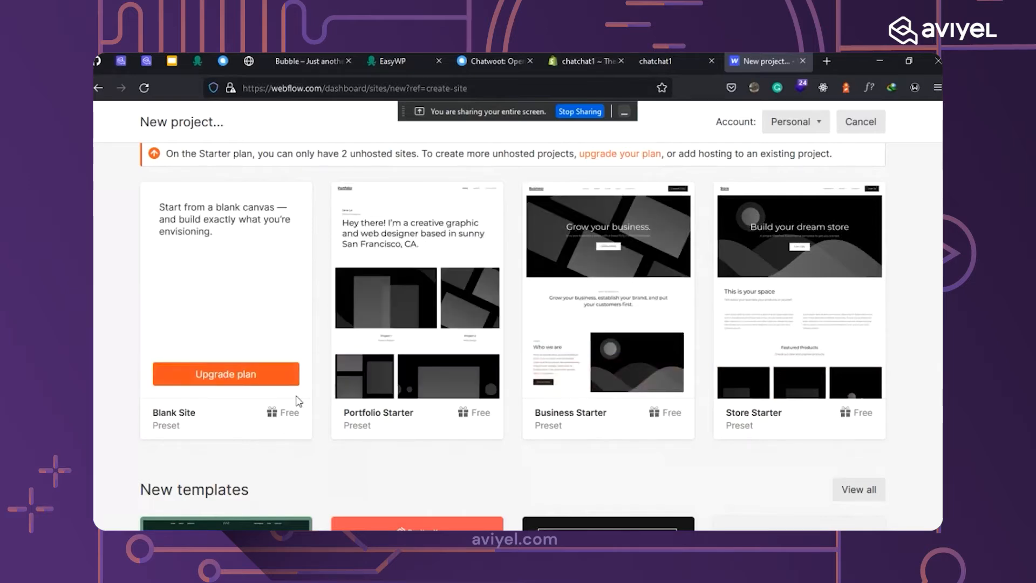
scroll(291, 412, "down", 5)
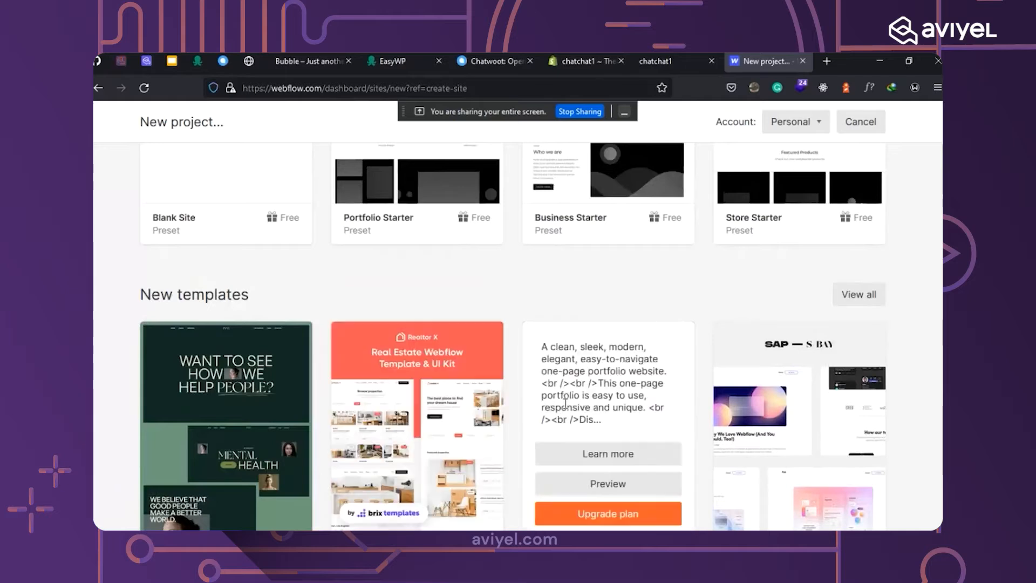
mouse_move(761, 415)
scroll(761, 415, "up", 1)
scroll(761, 415, "up", 5)
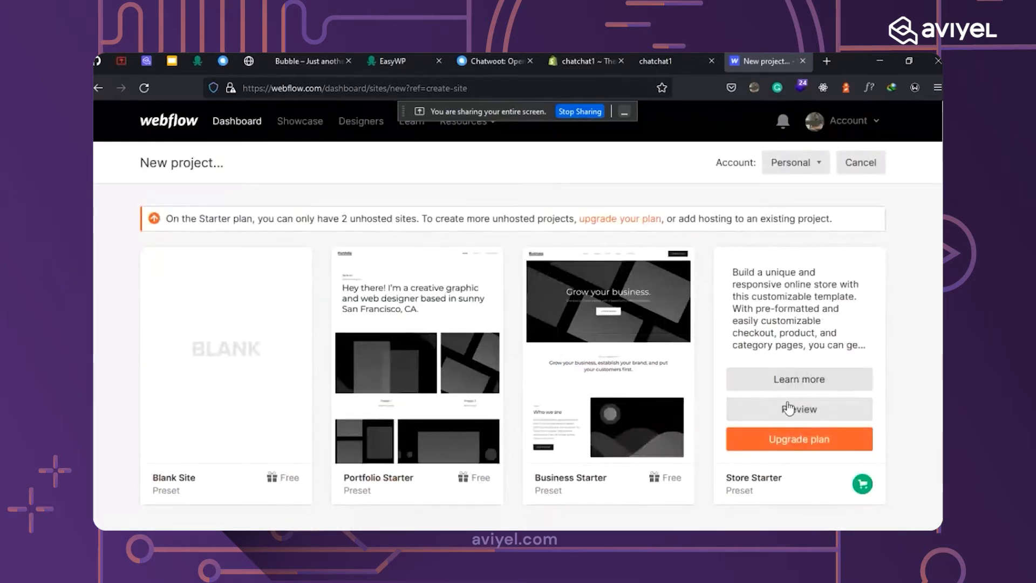
mouse_move(593, 429)
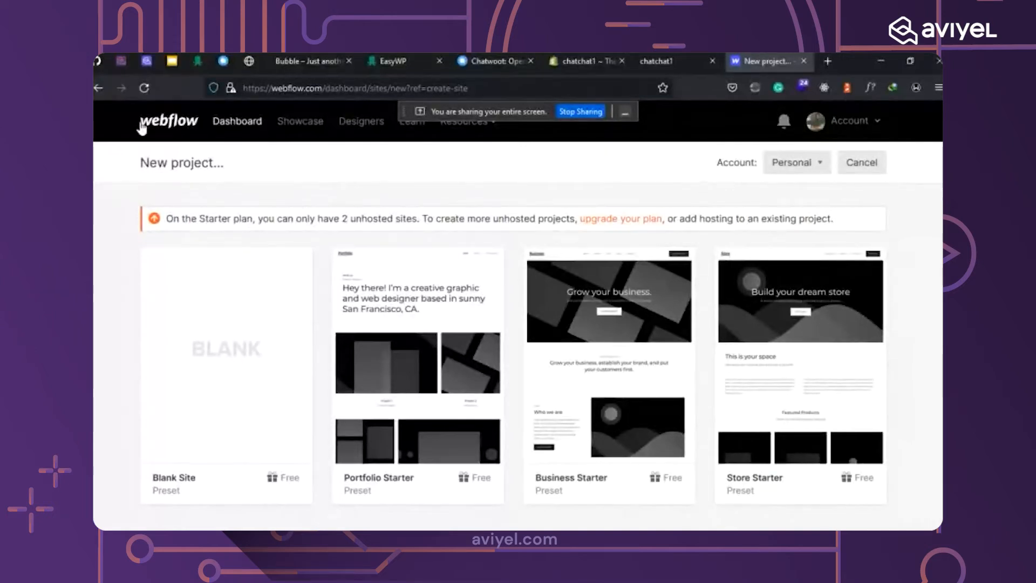
left_click(99, 89)
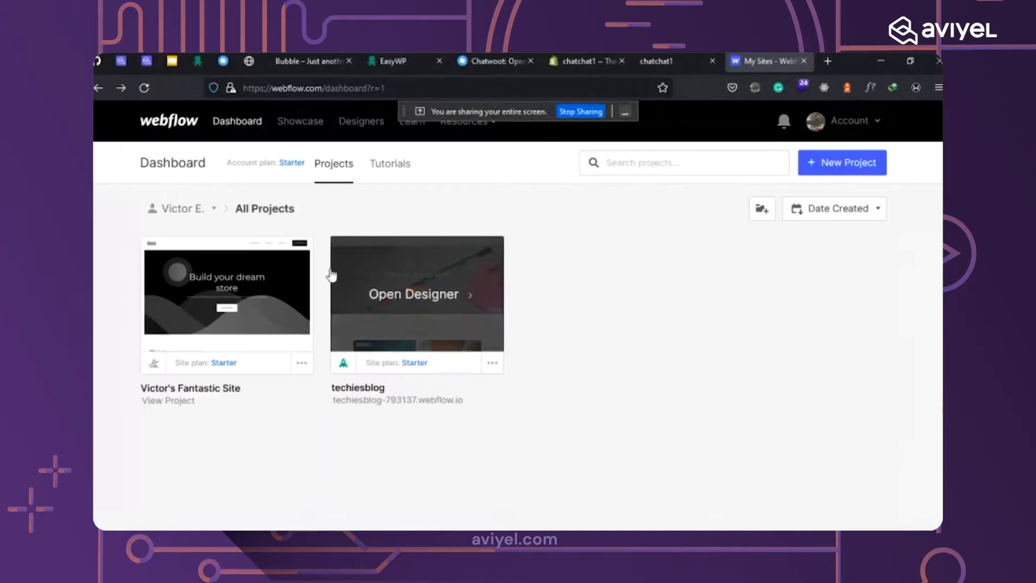
Open the store project in the Designer, scroll its home page, then return to Chatwoot's Bubble inbox.
mouse_move(225, 326)
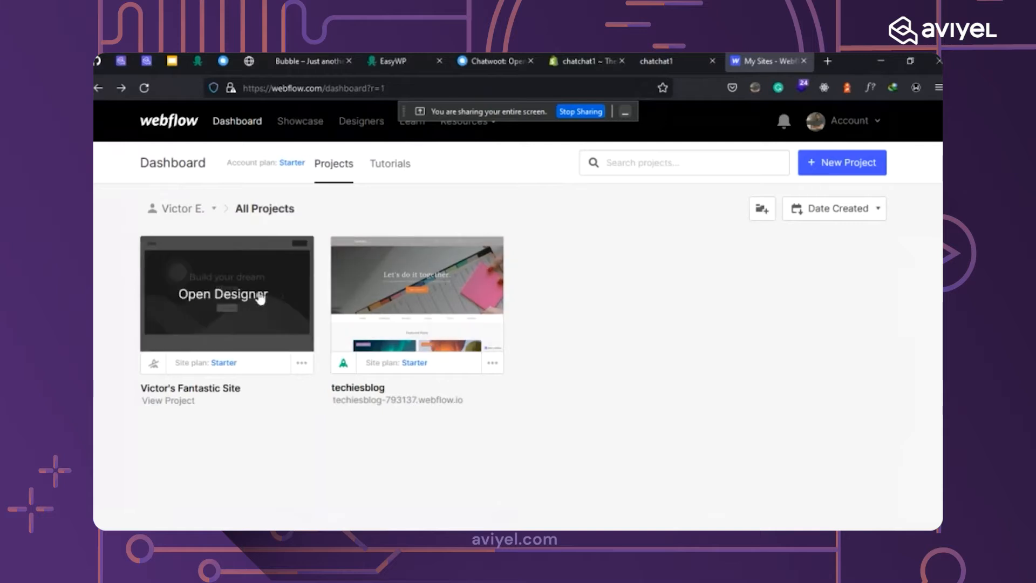
left_click(216, 294)
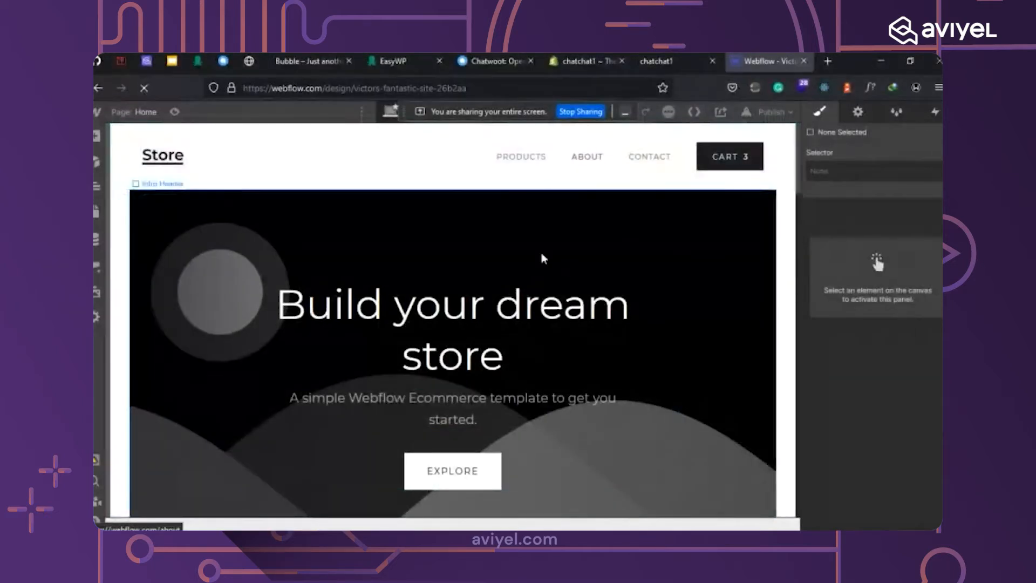
scroll(448, 250, "down", 5)
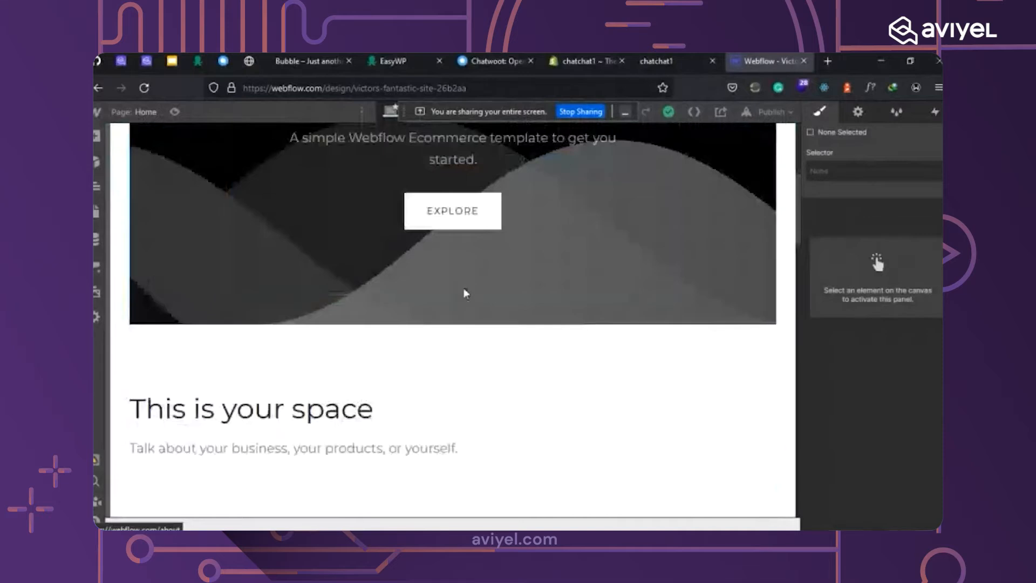
scroll(464, 299, "down", 1)
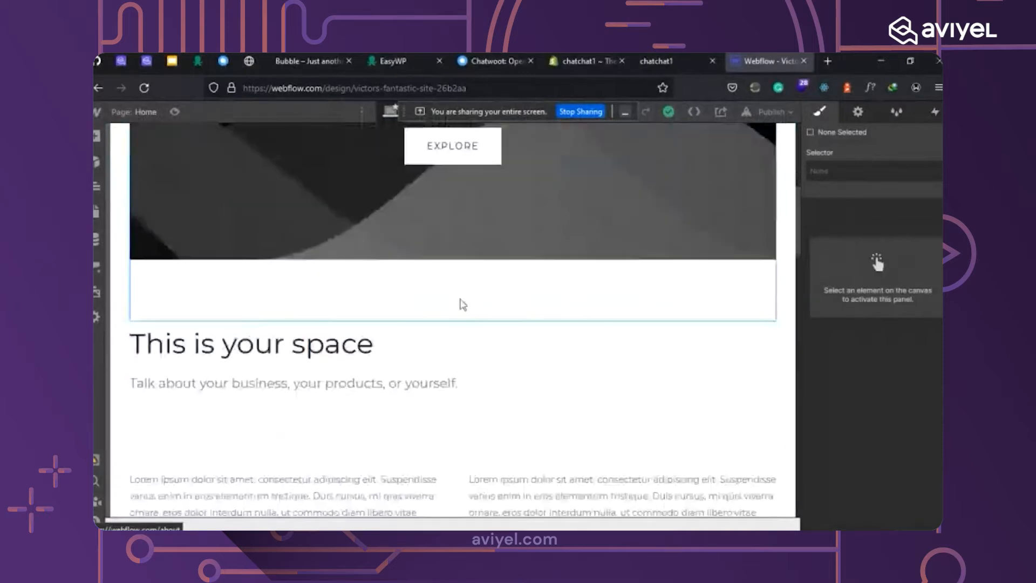
scroll(461, 307, "down", 6)
scroll(458, 309, "down", 3)
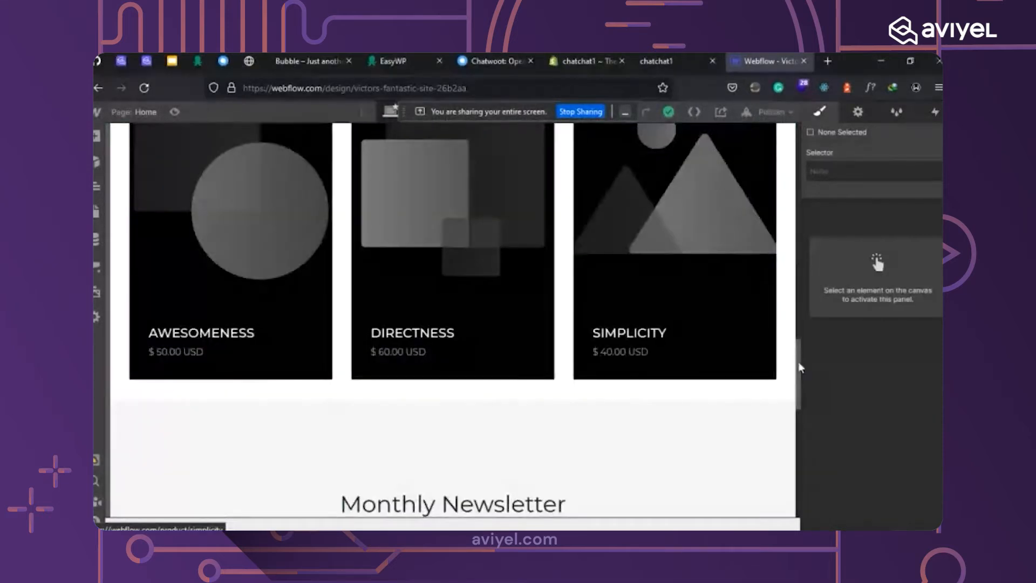
left_click_drag(798, 361, 797, 151)
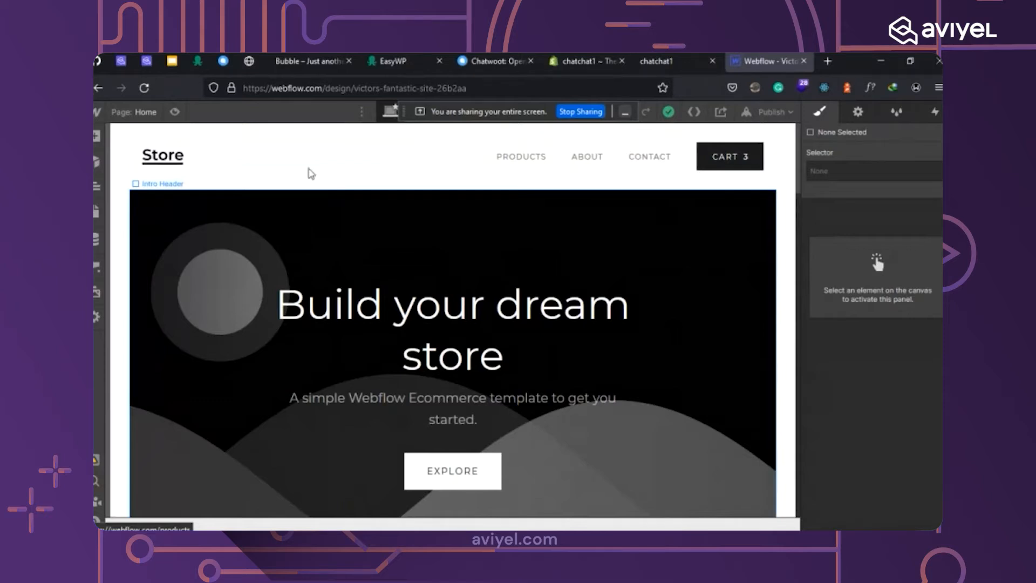
left_click(222, 62)
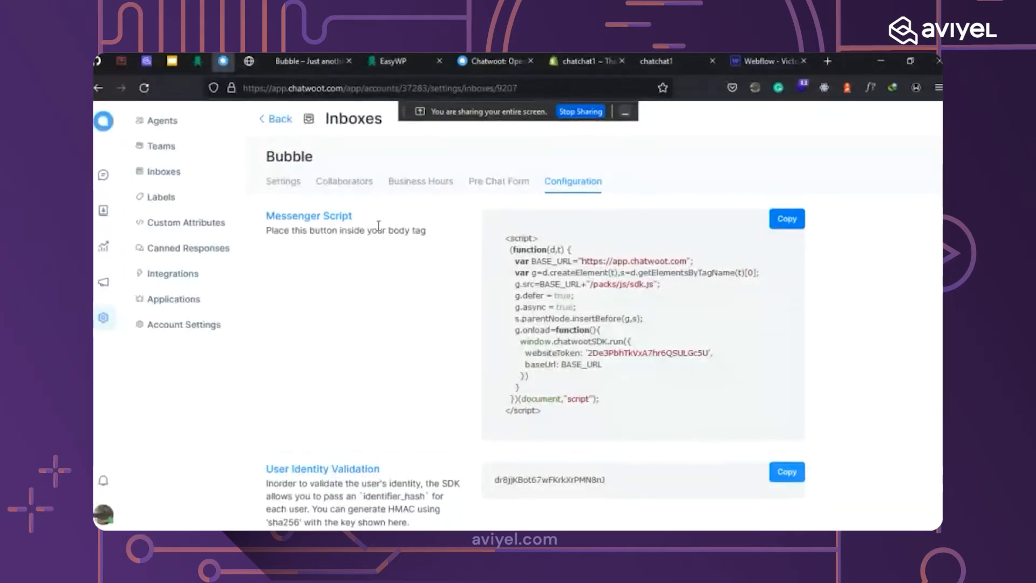
Show all five inboxes under Chatwoot Settings > Inboxes, then switch to the Bubble WordPress site.
left_click(104, 184)
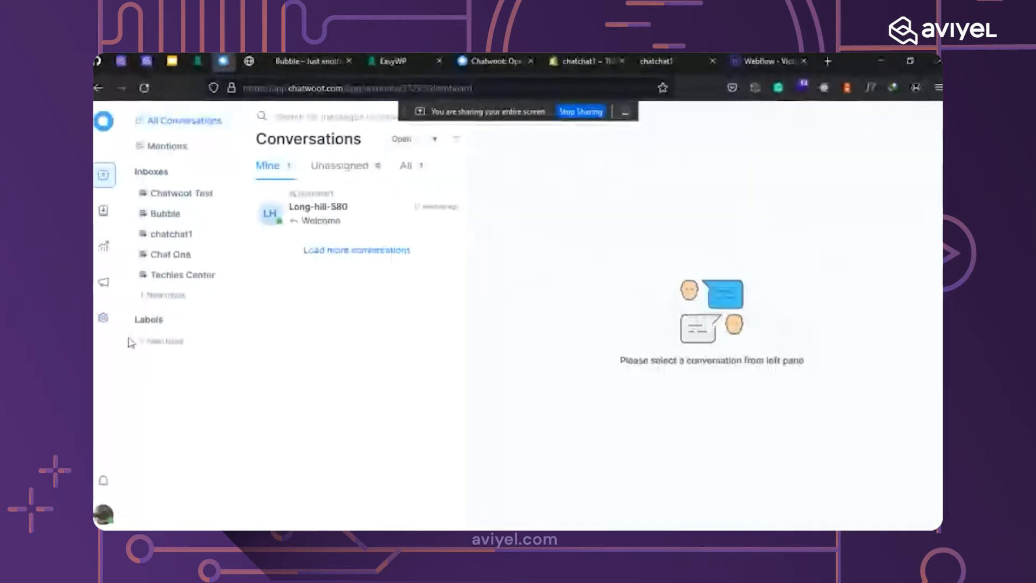
left_click(103, 317)
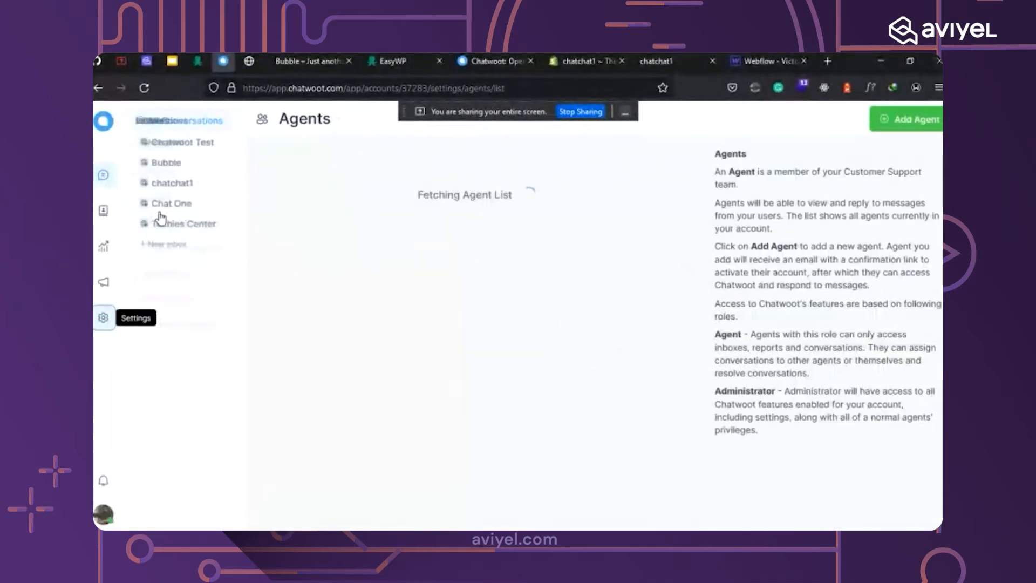
left_click(171, 178)
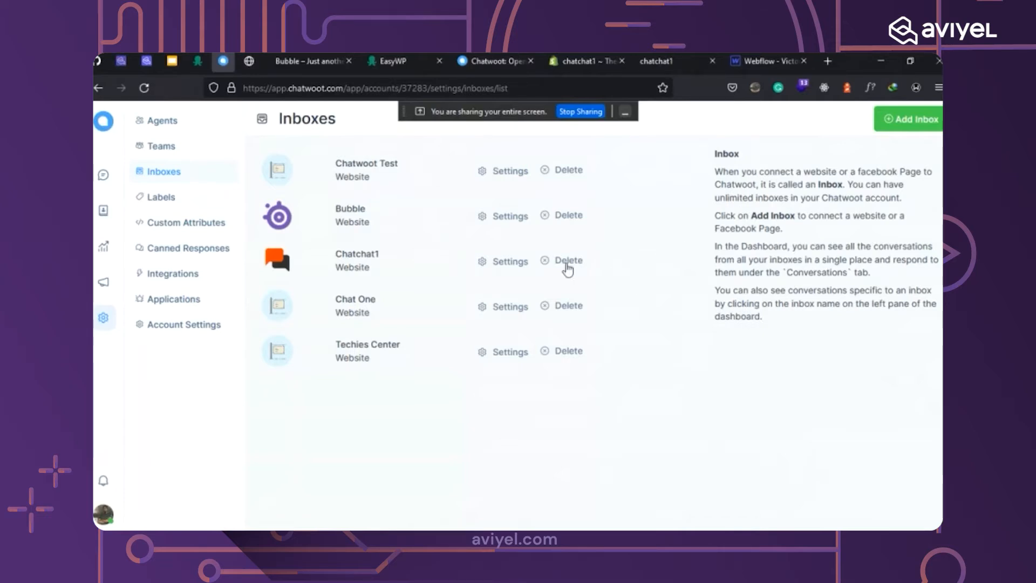
left_click(294, 61)
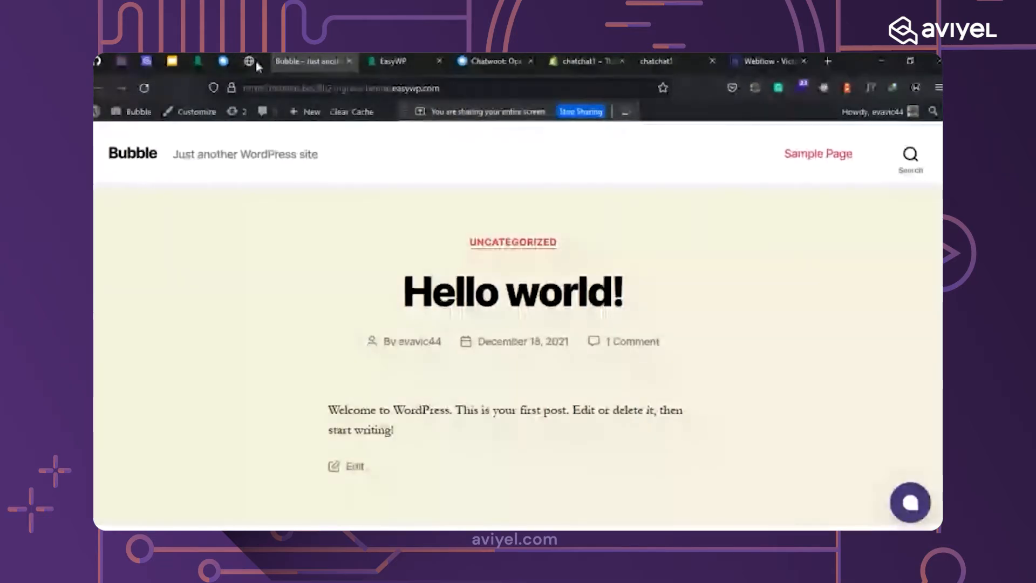
Switch to the Webflow Designer showing the store's 'Build your dream store' home page.
left_click(766, 61)
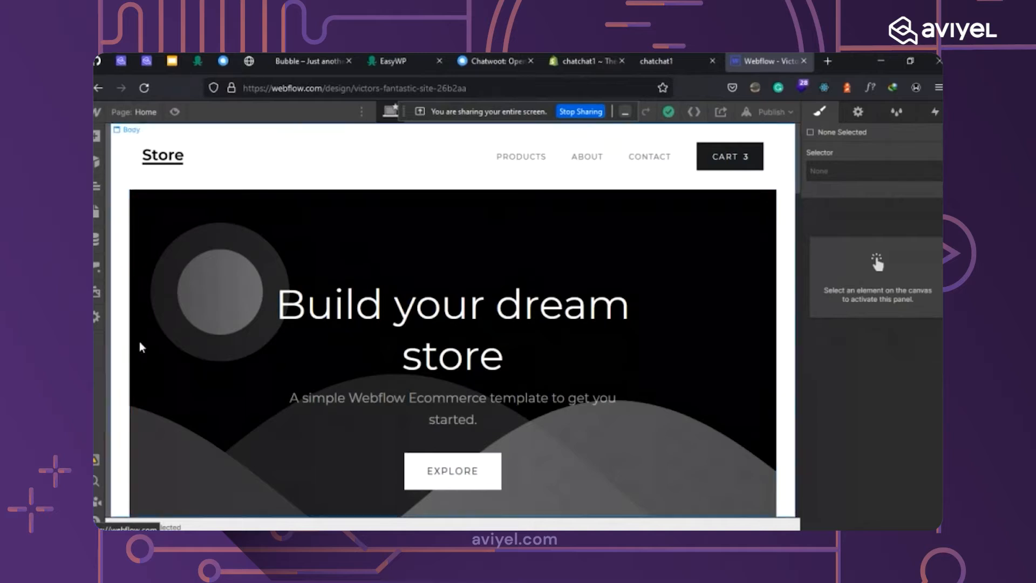
Scroll the Add elements panel down to the Embed component, then close it and select the Navigation bar.
left_click(96, 322)
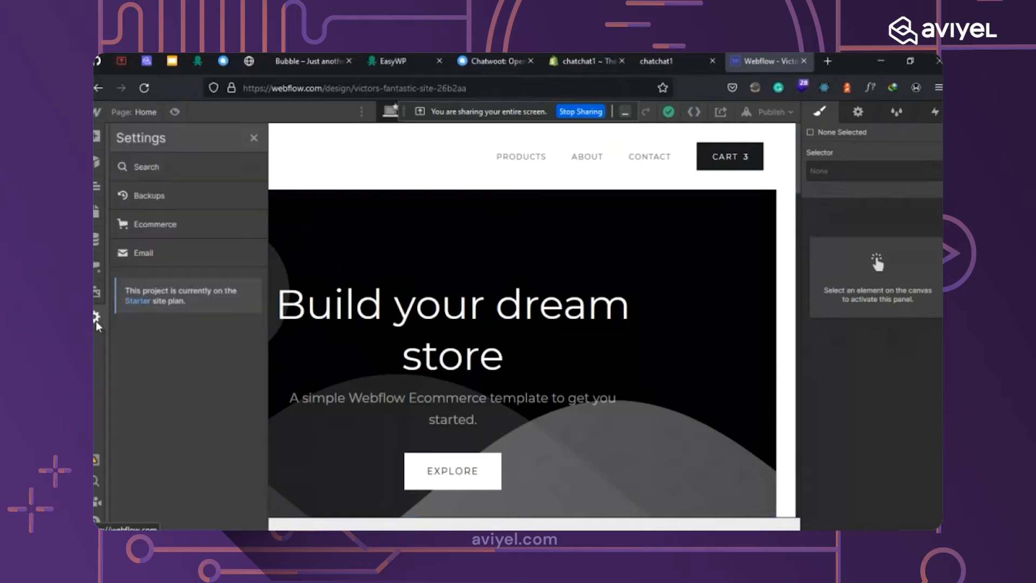
left_click(95, 138)
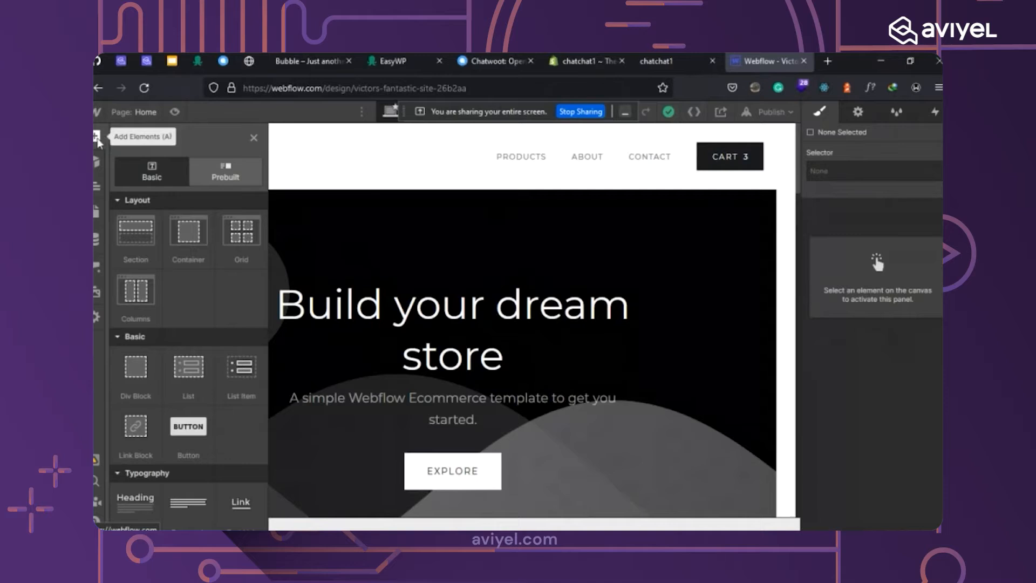
scroll(234, 289, "down", 5)
scroll(232, 287, "down", 15)
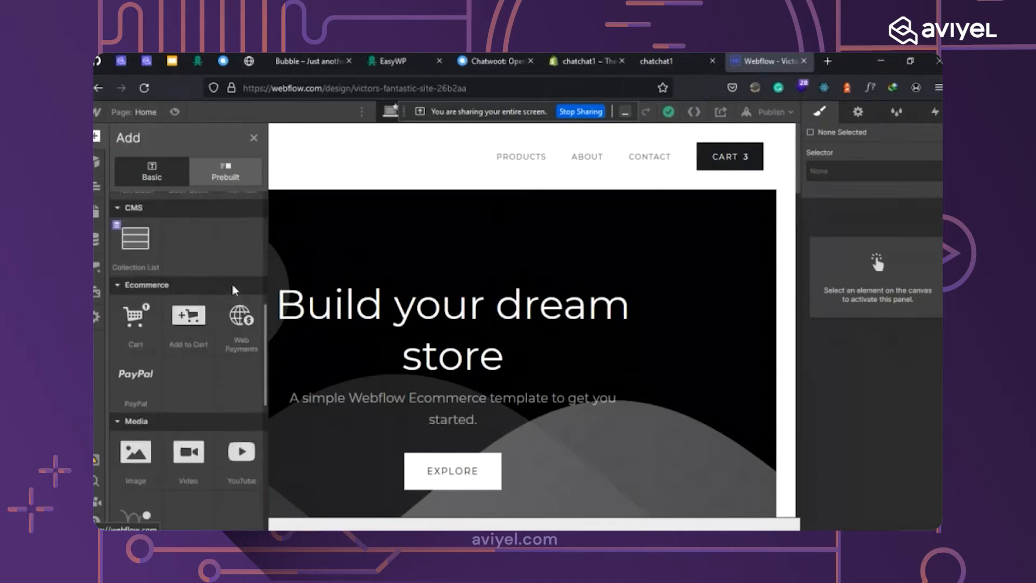
scroll(230, 286, "down", 4)
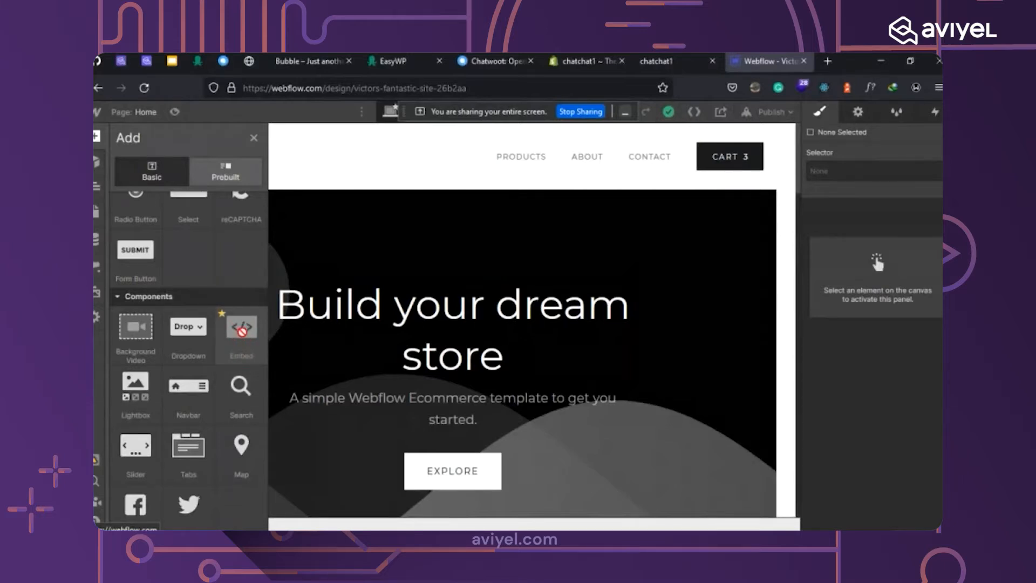
left_click(376, 168)
left_click(376, 169)
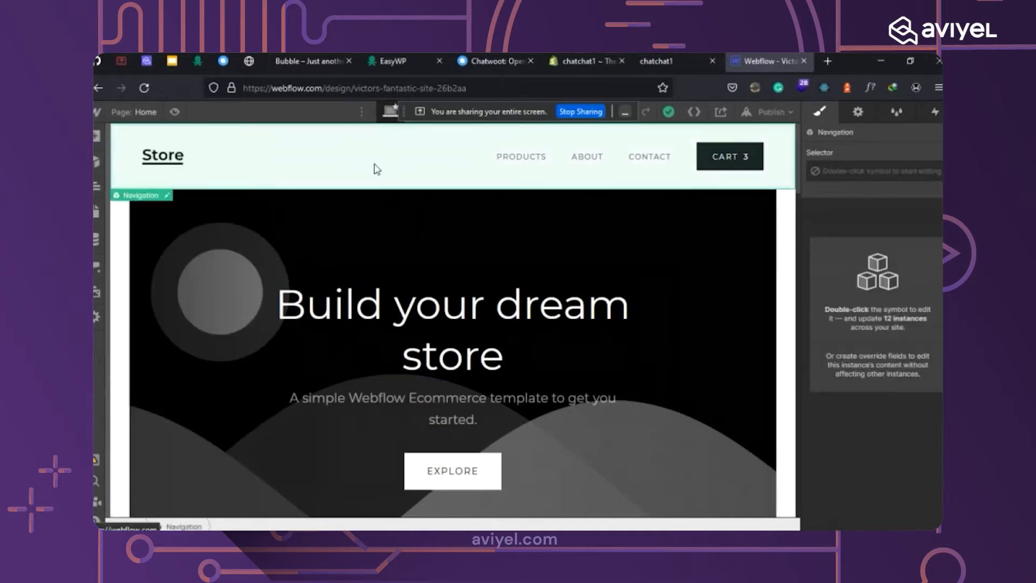